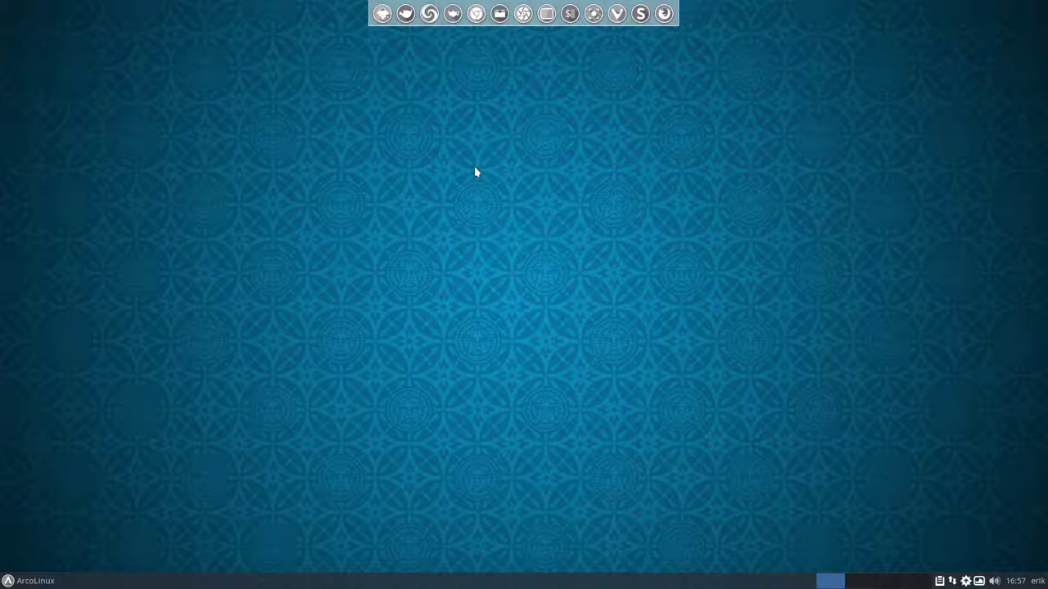
# Start a full system upgrade with sudo pacman -Syu in a new terminal, entering the sudo password.
pyautogui.hotkey('ctrl', 'alt', 't')
pyautogui.write('sudo ')
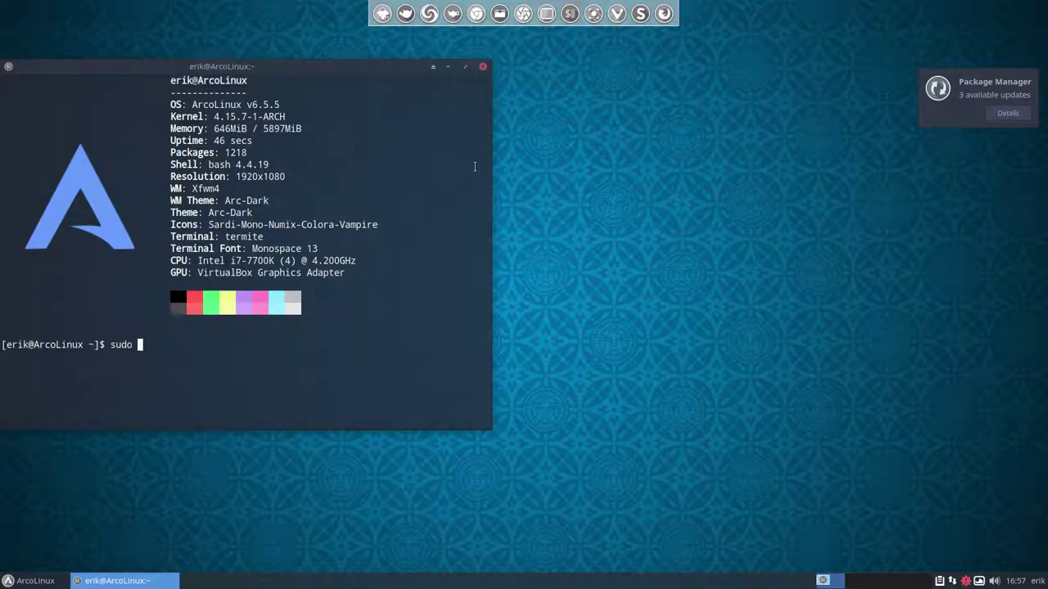
pyautogui.write('pacman -Syu')
pyautogui.press('Return')
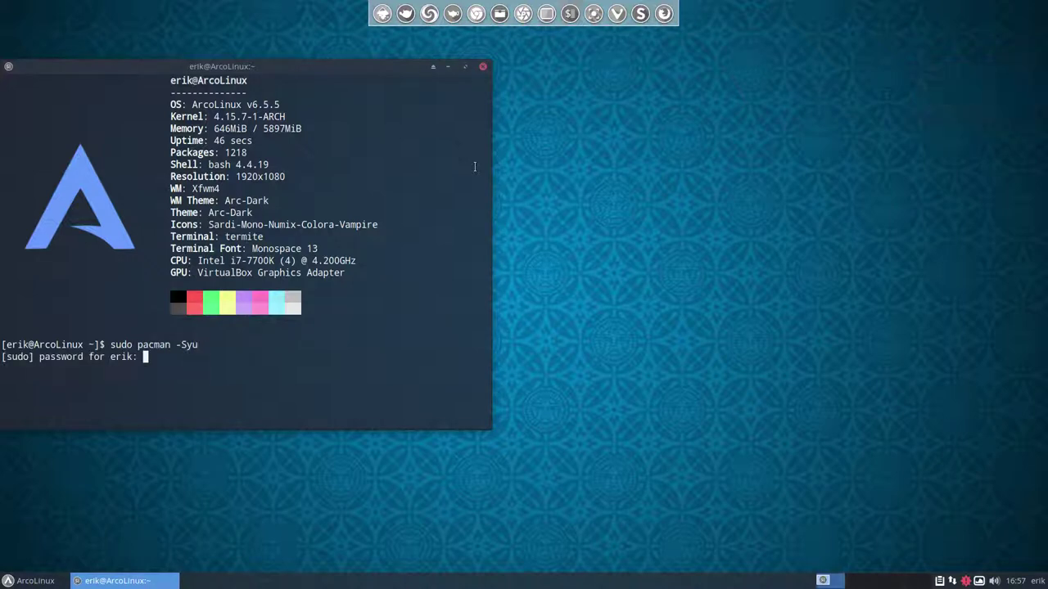
pyautogui.press('Return')
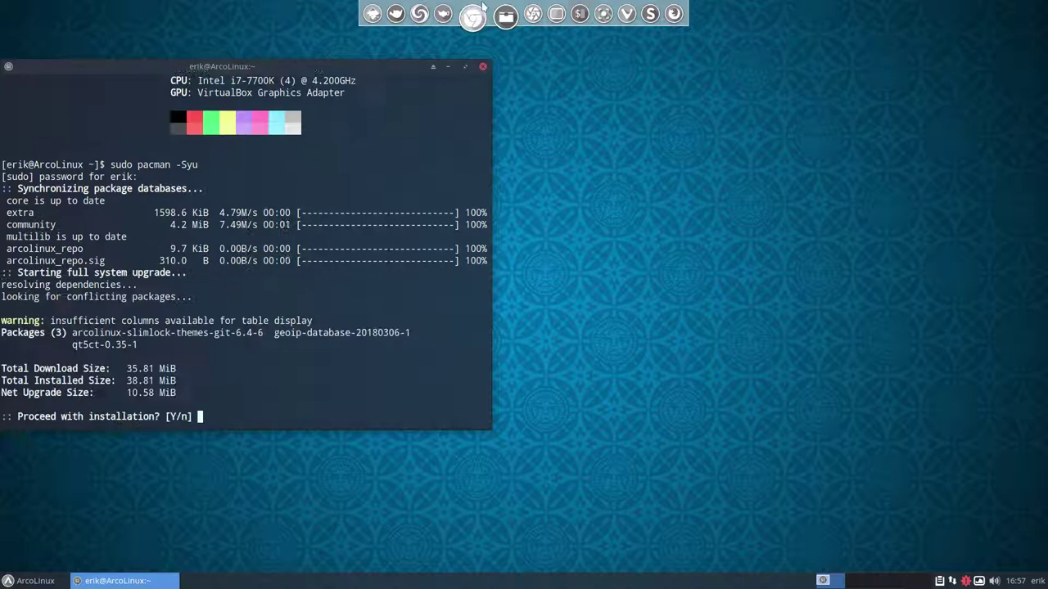
# Highlight the slimlock themes package, confirm the install with y, and move the terminal right.
pyautogui.moveTo(72, 332); pyautogui.dragTo(241, 333)
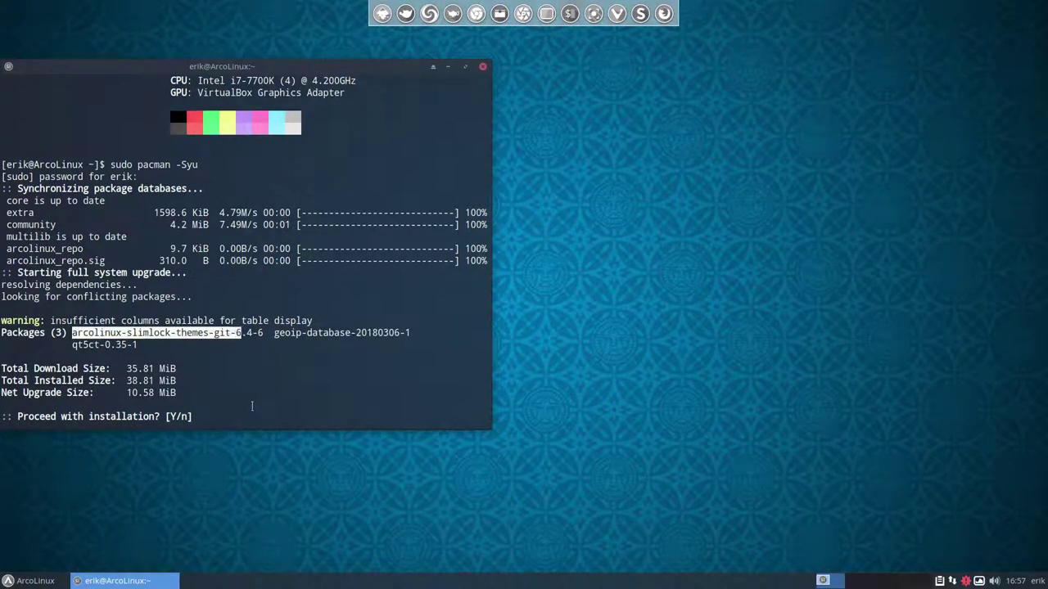
pyautogui.click(252, 406)
pyautogui.write('y')
pyautogui.press('Return')
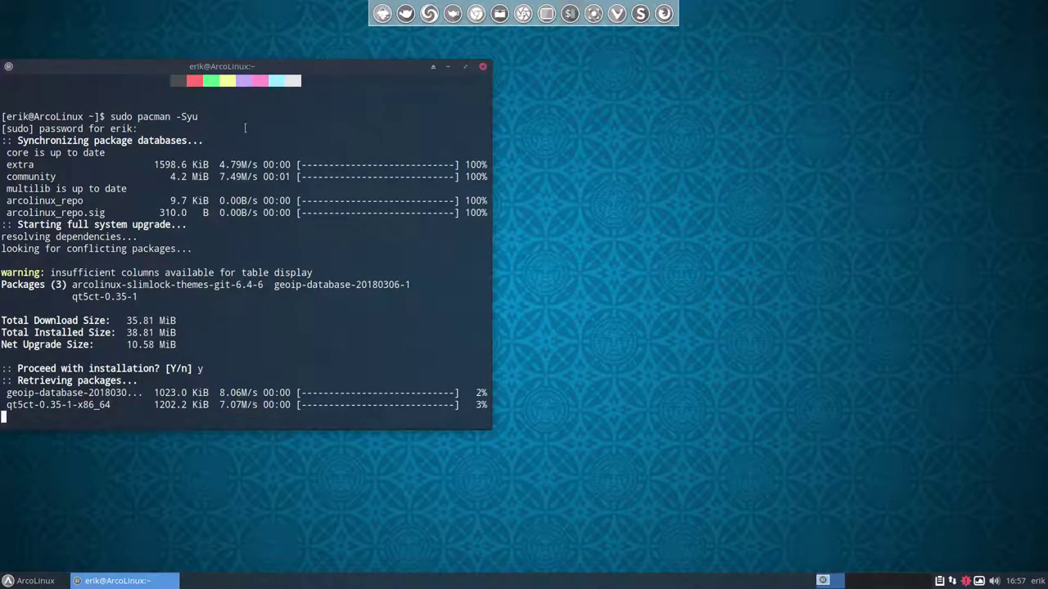
pyautogui.moveTo(274, 65); pyautogui.dragTo(721, 90)
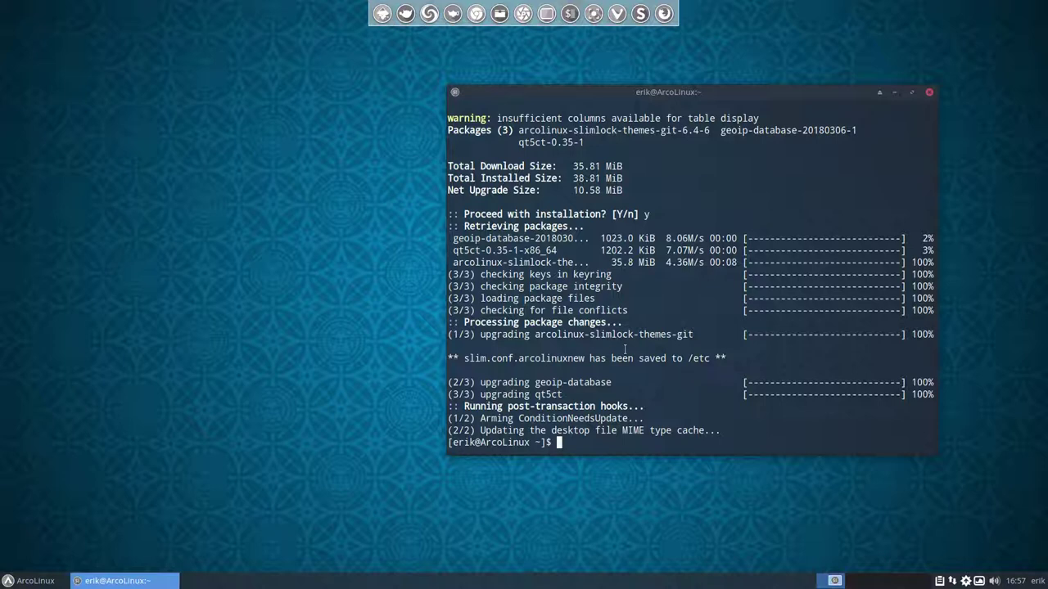
# Highlight the slim.conf.arcolinuxnew notice and its arcolinuxnew suffix, then move the terminal to the top-right.
pyautogui.moveTo(735, 358); pyautogui.dragTo(447, 356)
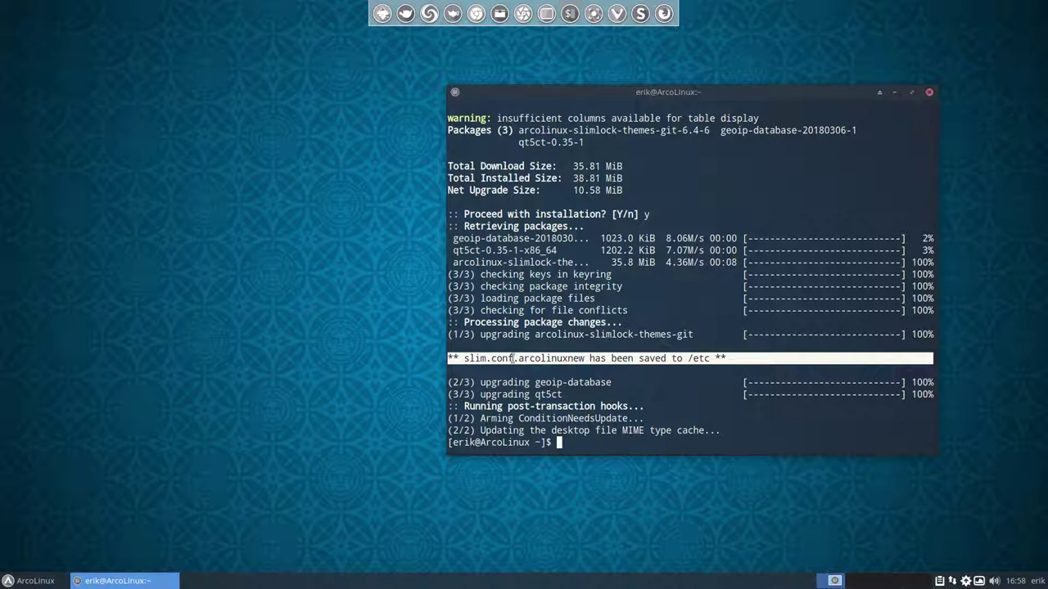
pyautogui.moveTo(514, 357); pyautogui.dragTo(447, 360)
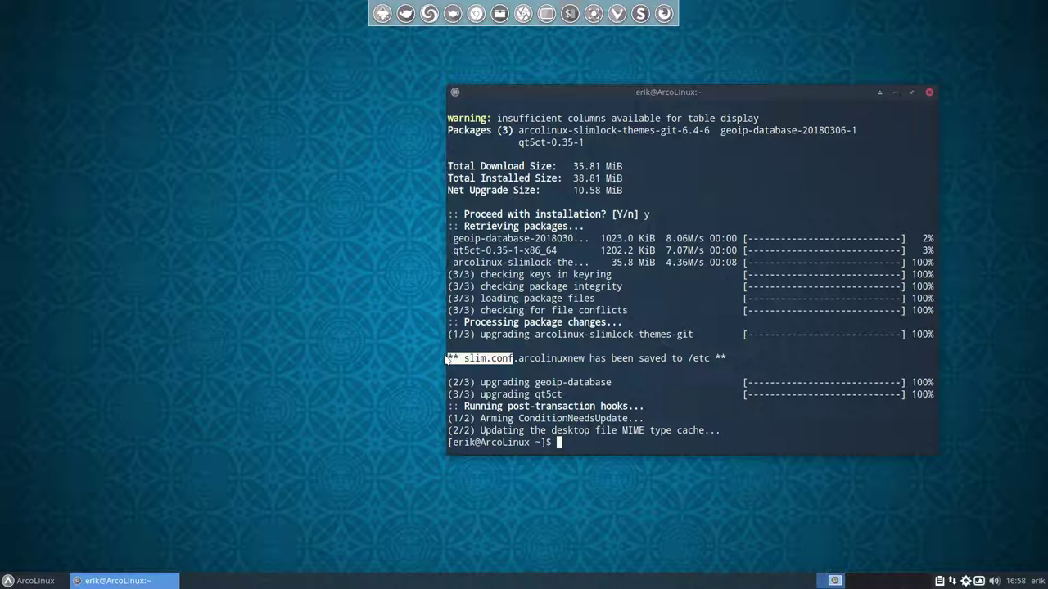
pyautogui.click(518, 362)
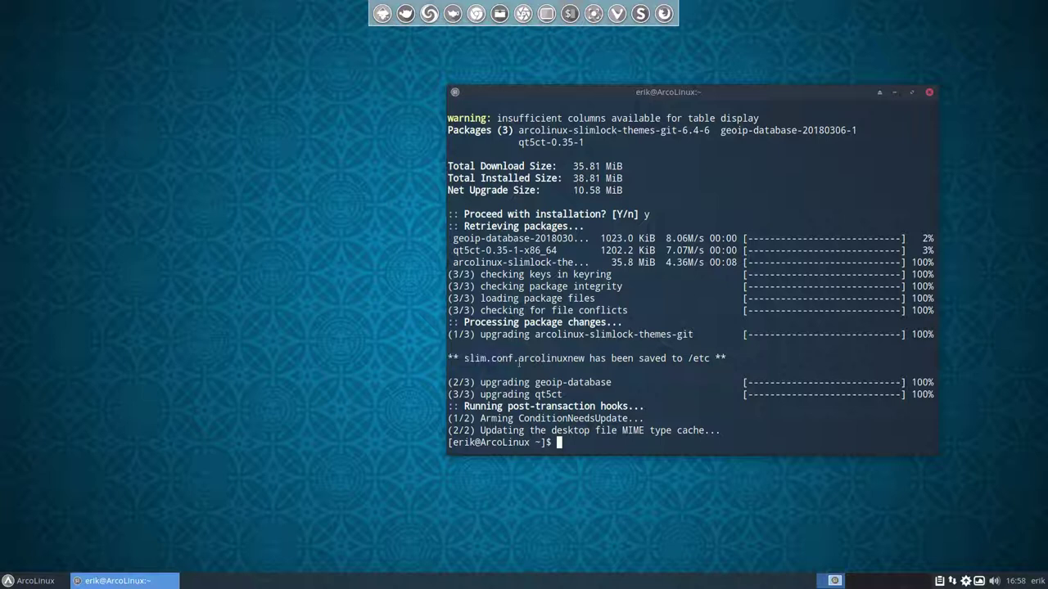
pyautogui.moveTo(508, 357); pyautogui.dragTo(585, 358)
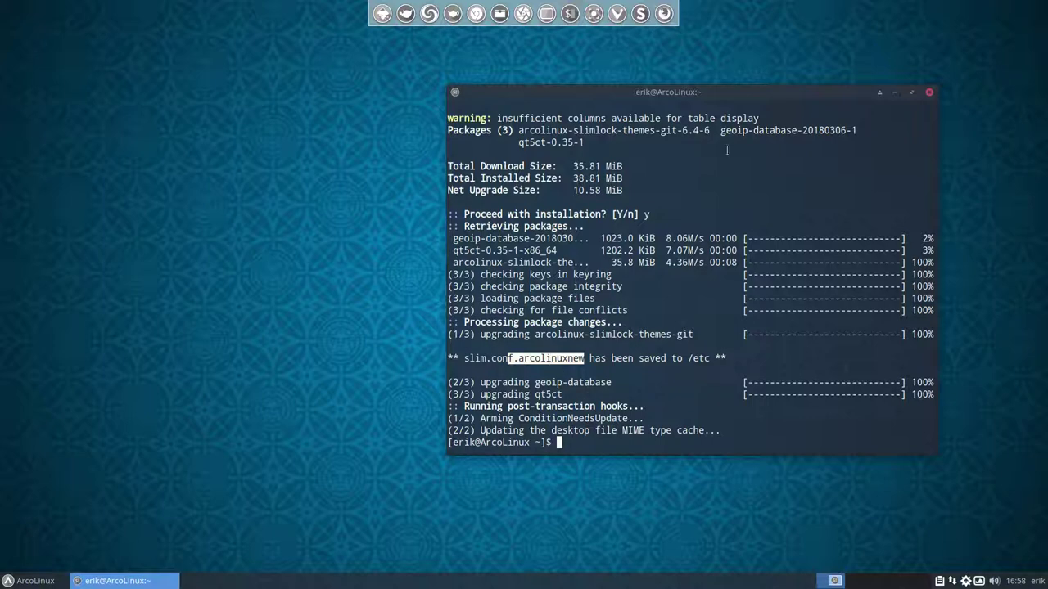
pyautogui.moveTo(779, 93); pyautogui.dragTo(1045, 3)
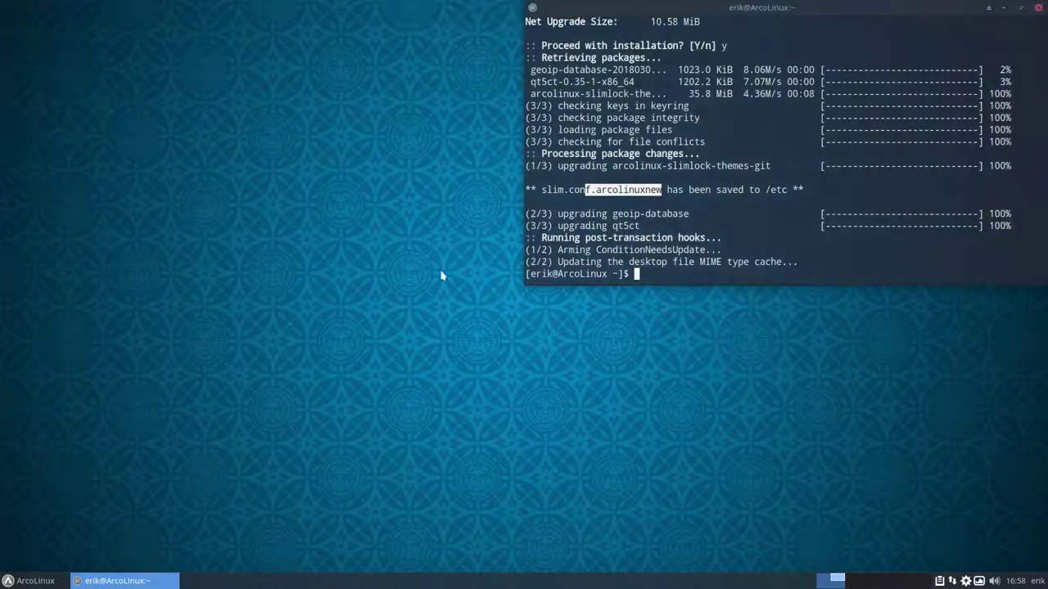
# Open a file manager snapped to the left half and browse to the /etc folder.
pyautogui.click(318, 322)
pyautogui.rightClick(98, 256)
pyautogui.click(120, 264)
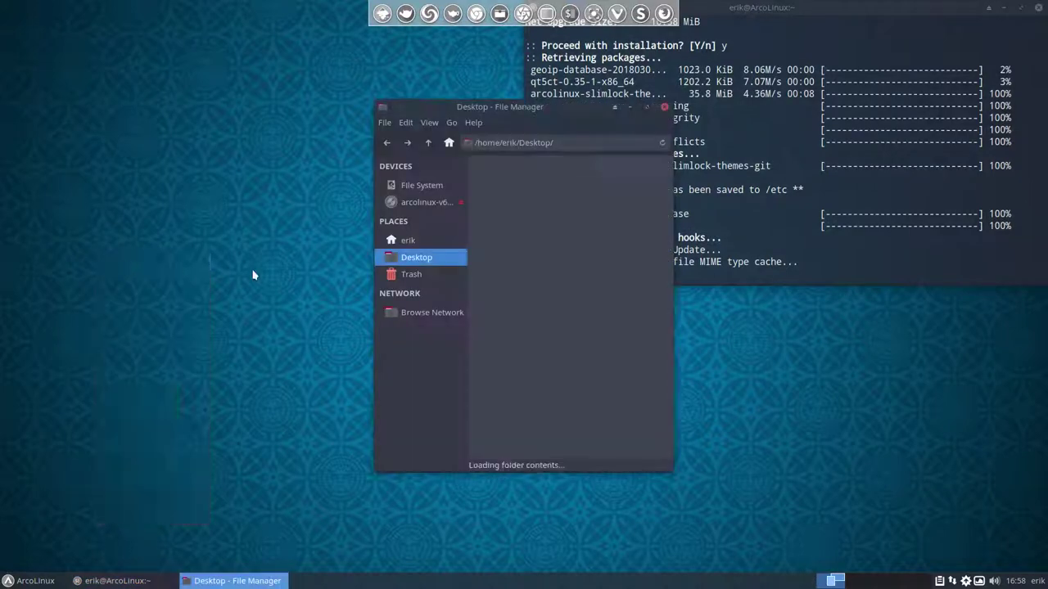
pyautogui.moveTo(535, 107); pyautogui.dragTo(2, 246)
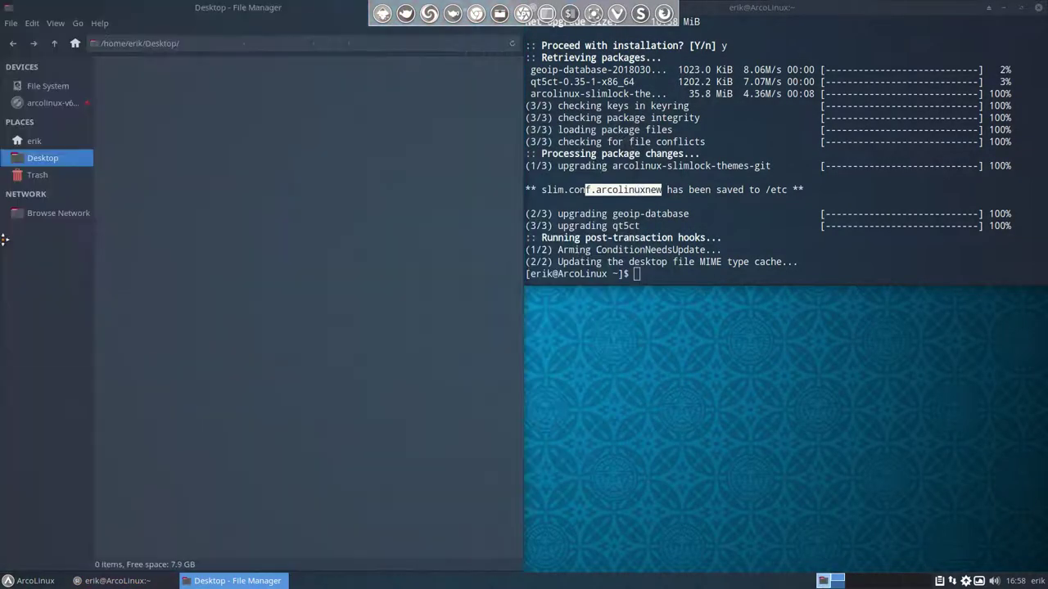
pyautogui.click(79, 102)
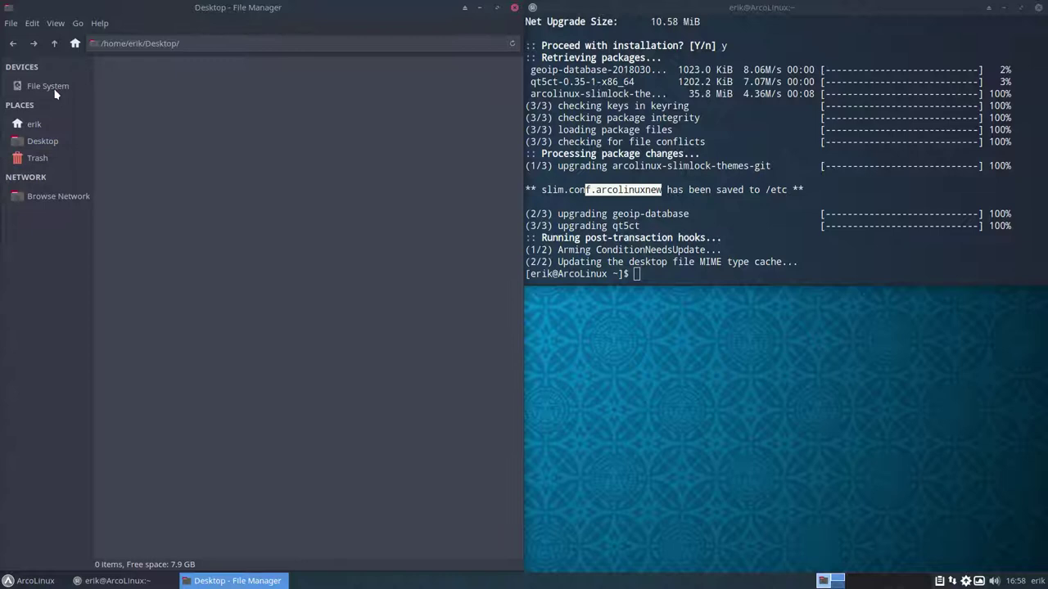
pyautogui.click(54, 88)
pyautogui.doubleClick(211, 80)
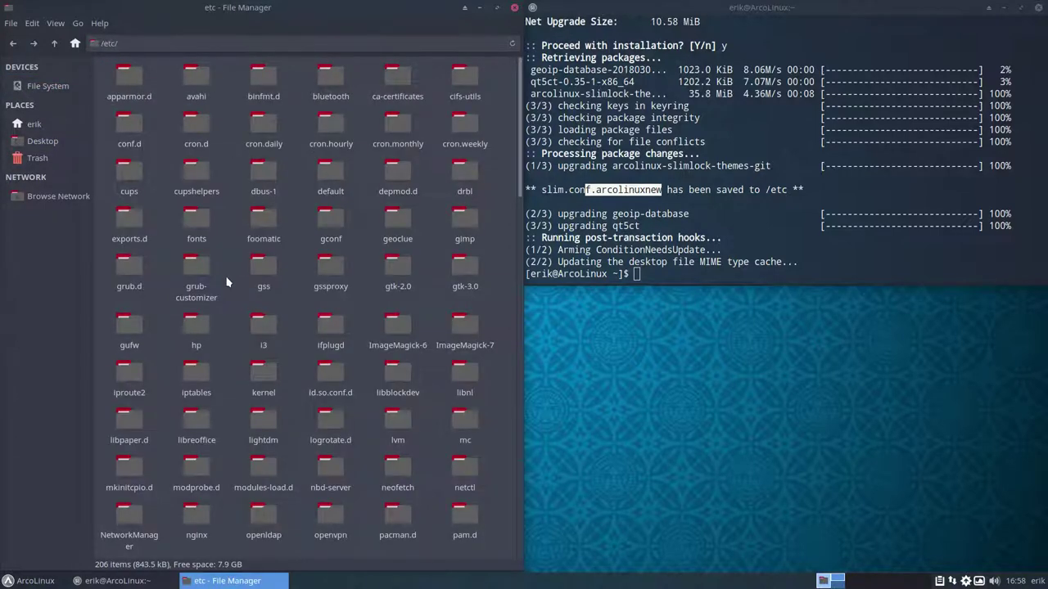
# Find the slim files and compare the sizes of slim.conf and slim.conf.arcolinuxnew.
pyautogui.write('slim')
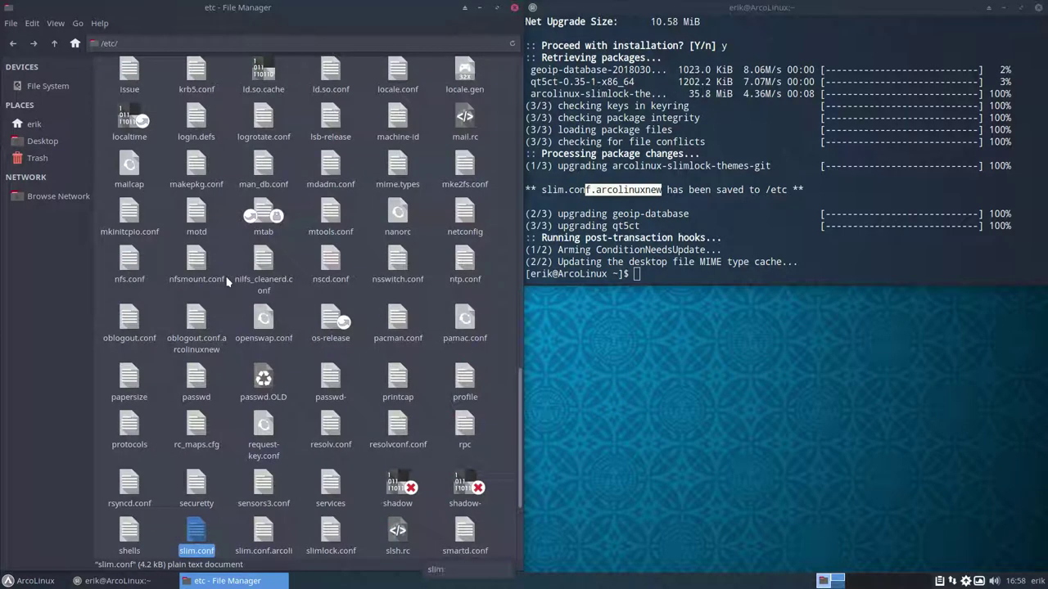
pyautogui.click(267, 540)
pyautogui.click(200, 528)
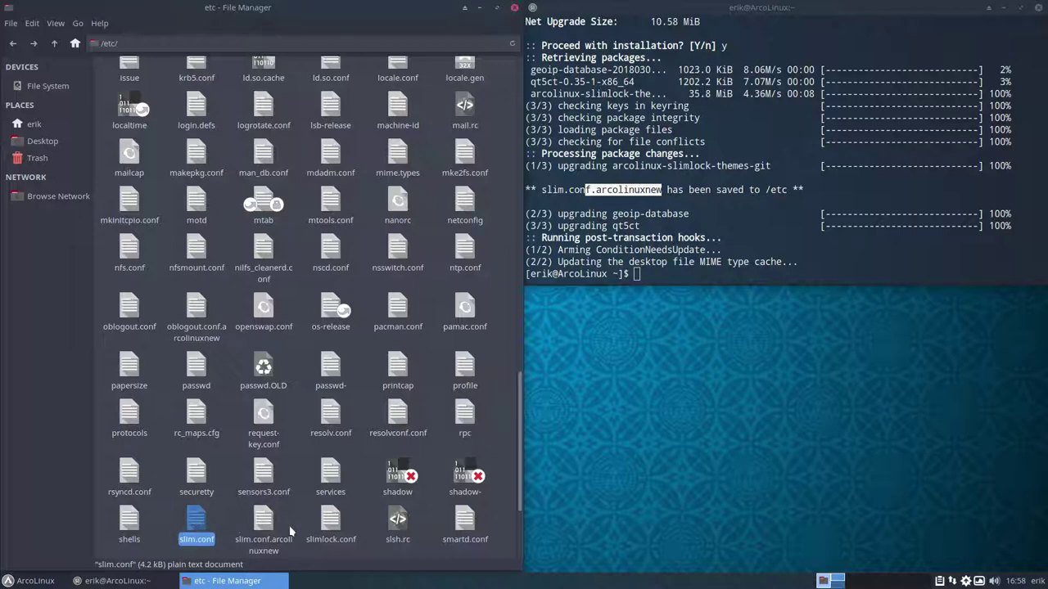
pyautogui.scroll(-1, 244, 524)
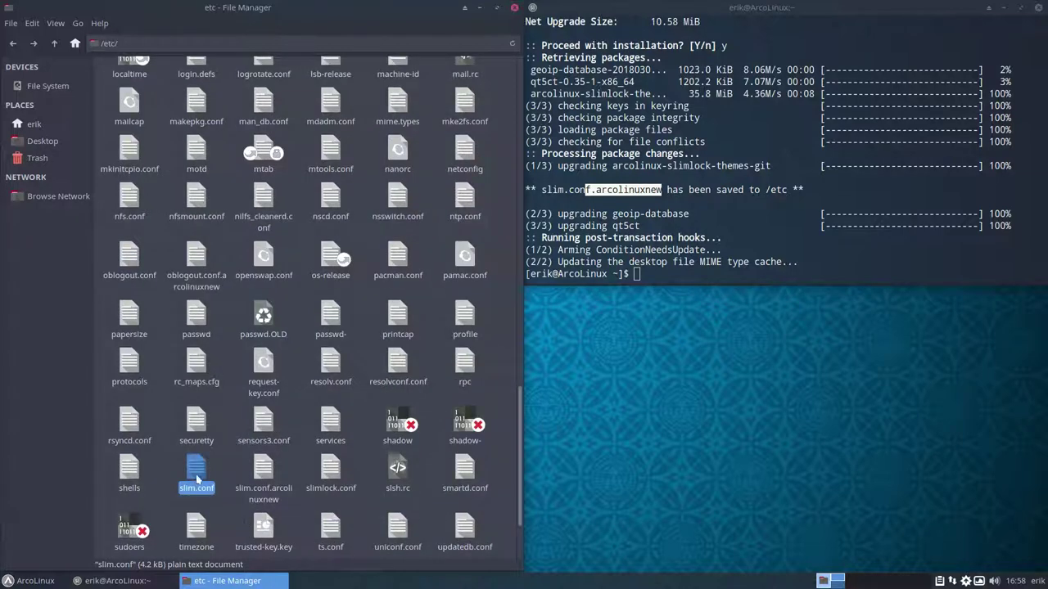
pyautogui.click(267, 469)
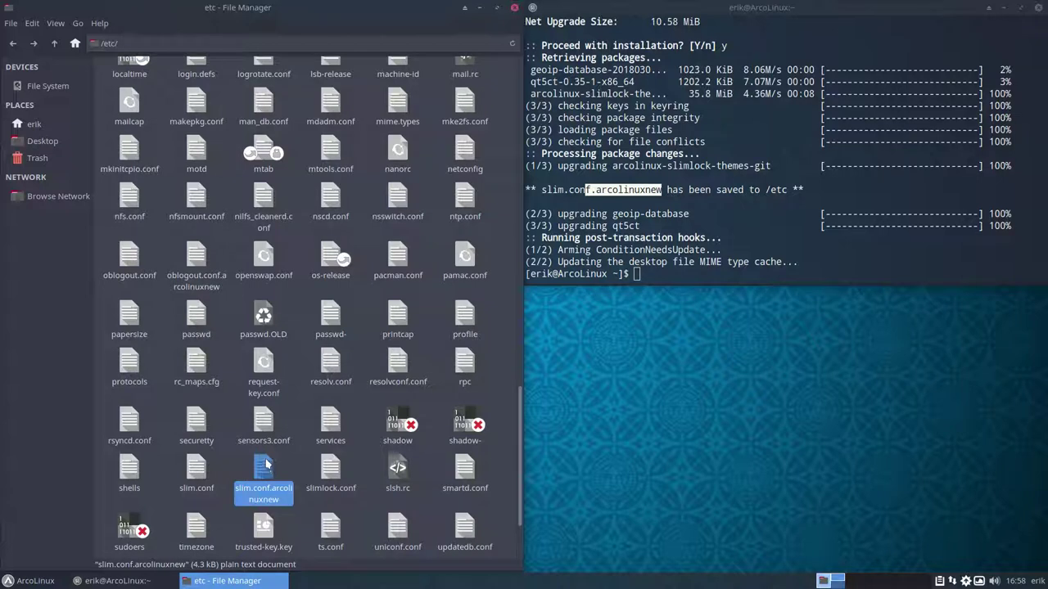
pyautogui.click(224, 461)
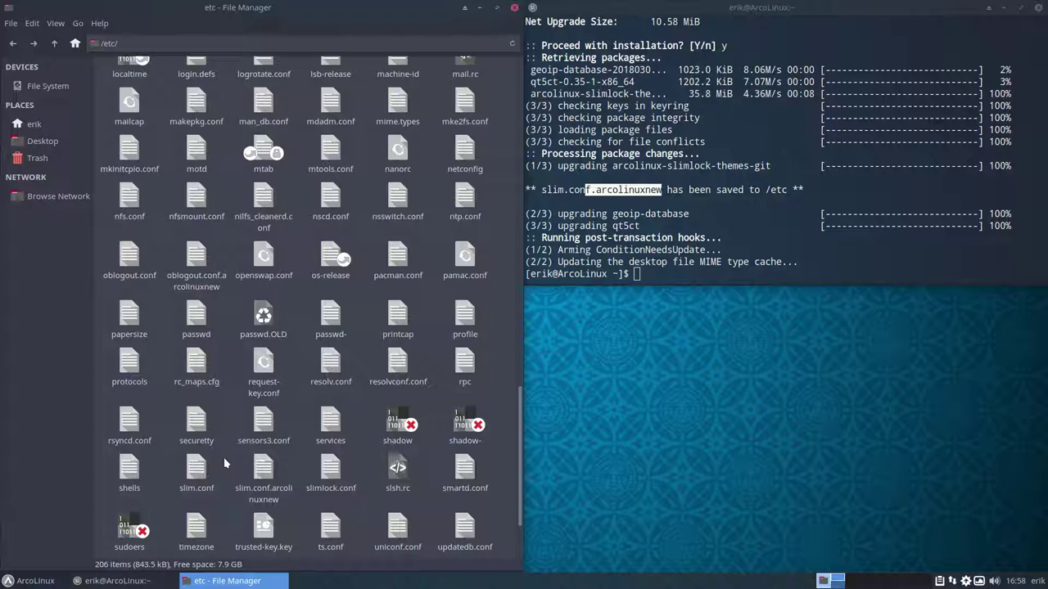
# Reopen /etc with root privileges after entering the admin password, and maximize that window.
pyautogui.rightClick(297, 463)
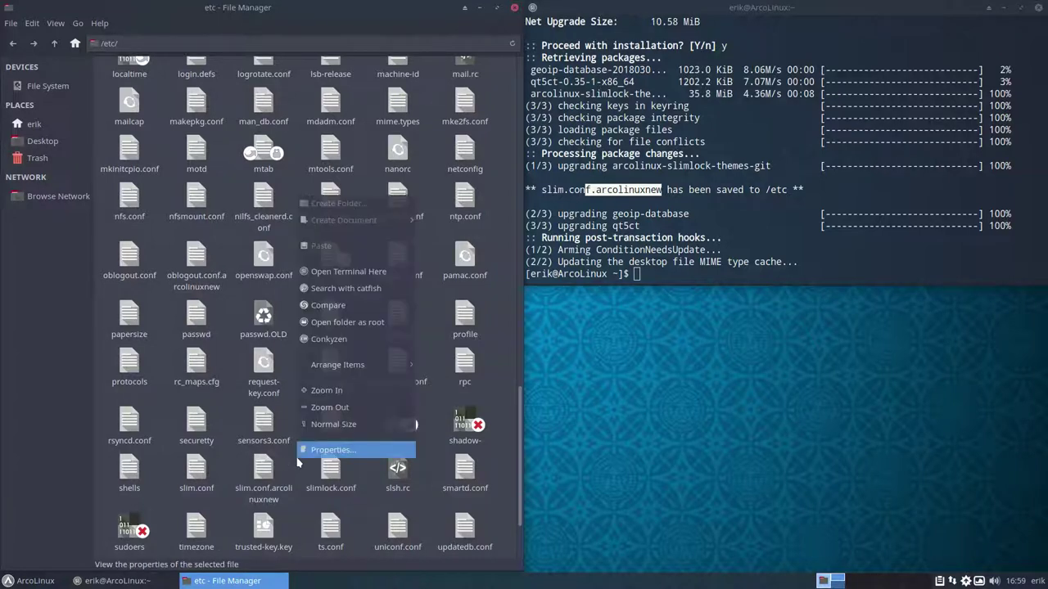
pyautogui.click(373, 326)
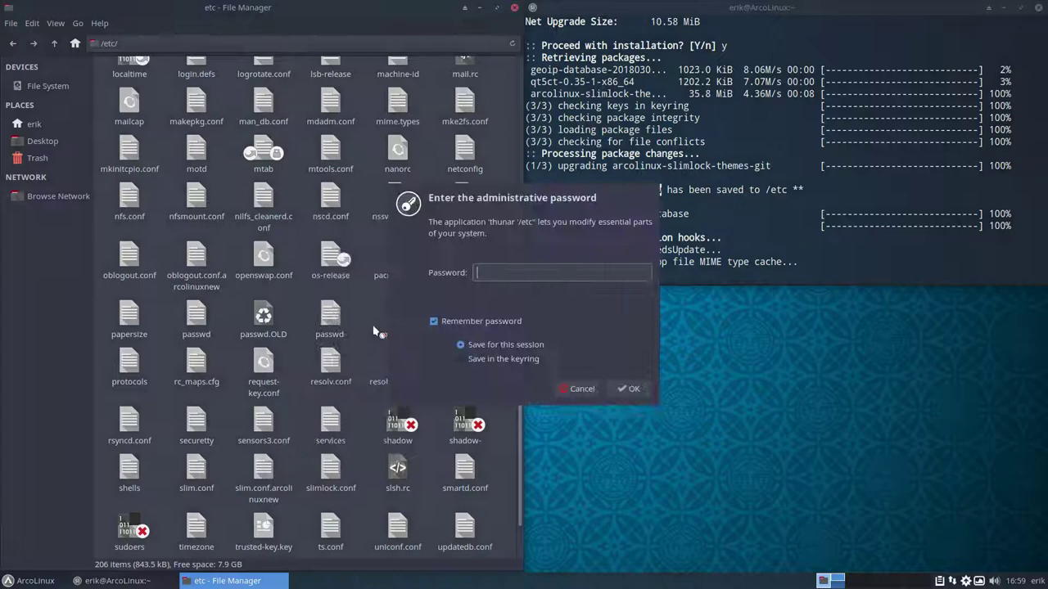
pyautogui.write('••••')
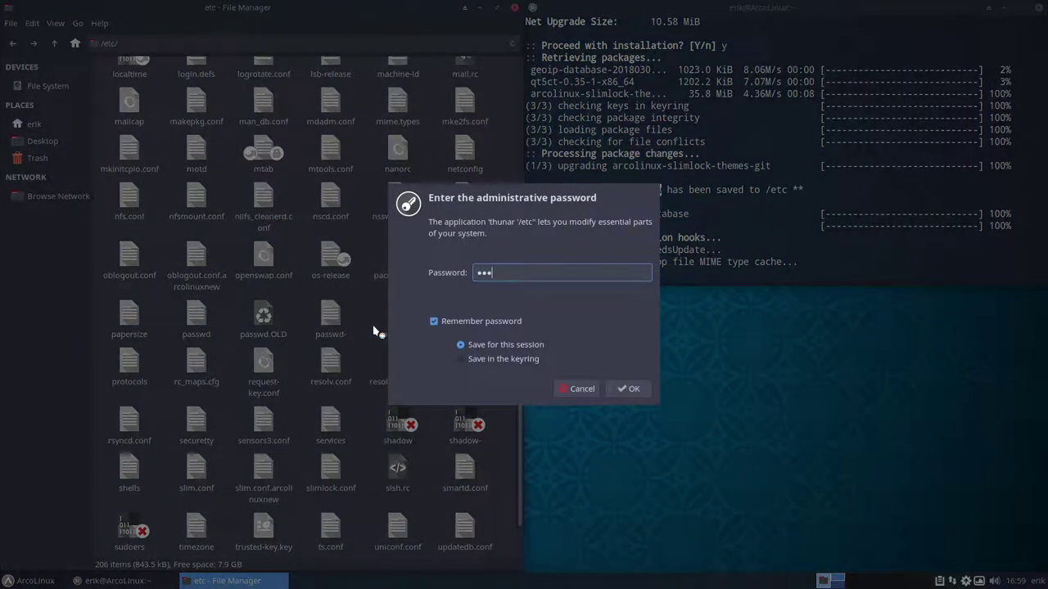
pyautogui.press('Return')
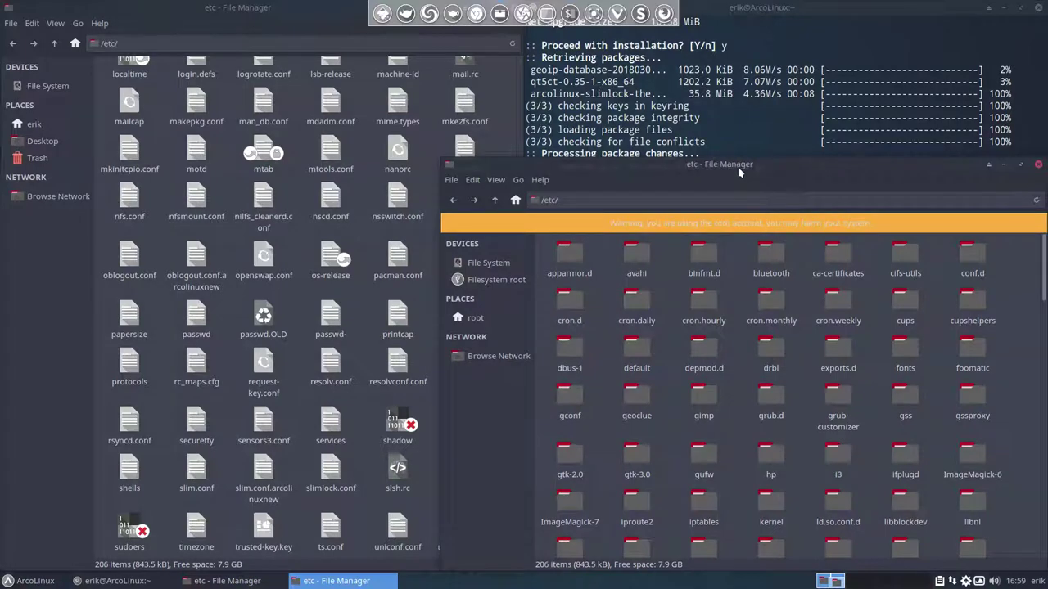
pyautogui.doubleClick(737, 167)
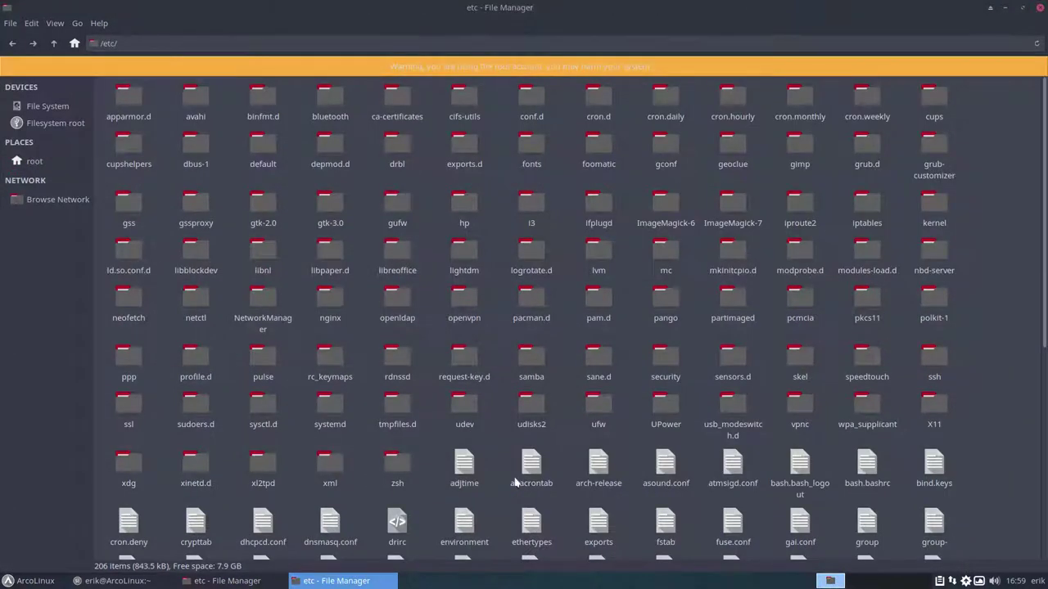
# Select slim.conf and slim.conf.arcolinuxnew together and bring up their context menu.
pyautogui.scroll(-5, 523, 466)
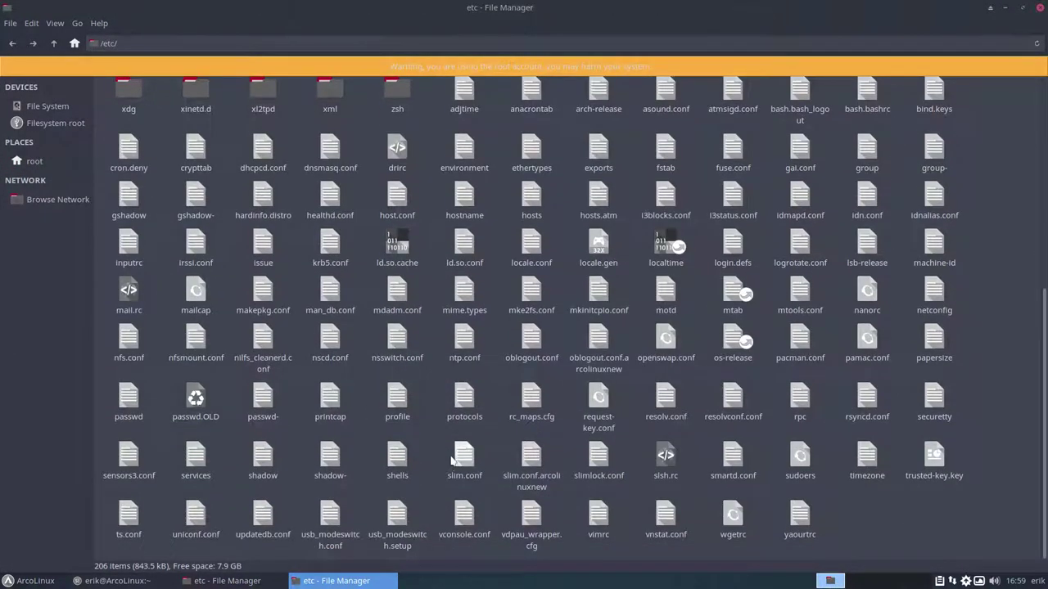
pyautogui.moveTo(440, 441); pyautogui.dragTo(549, 491)
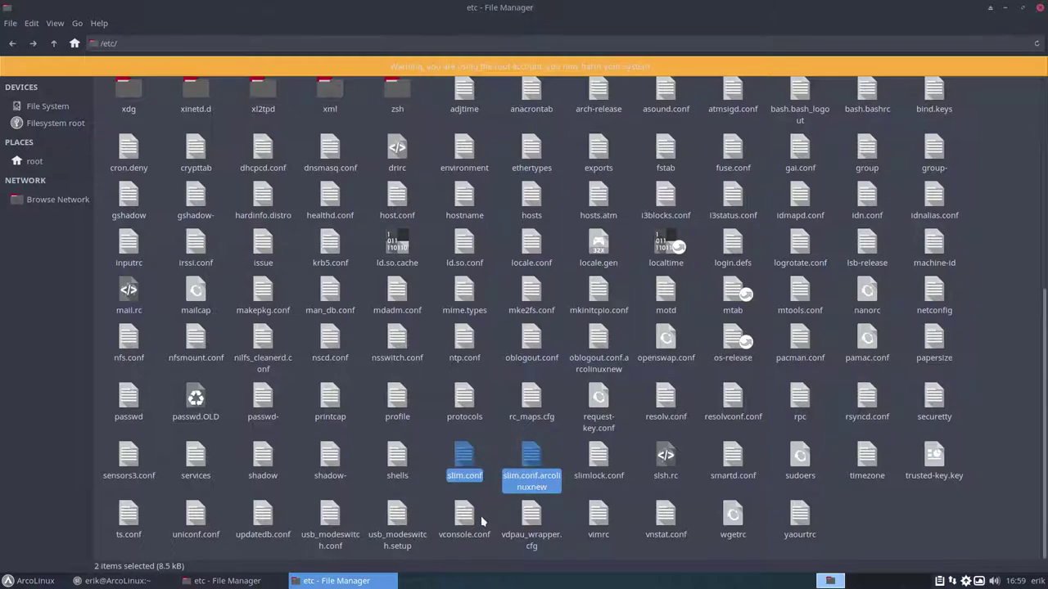
pyautogui.rightClick(534, 458)
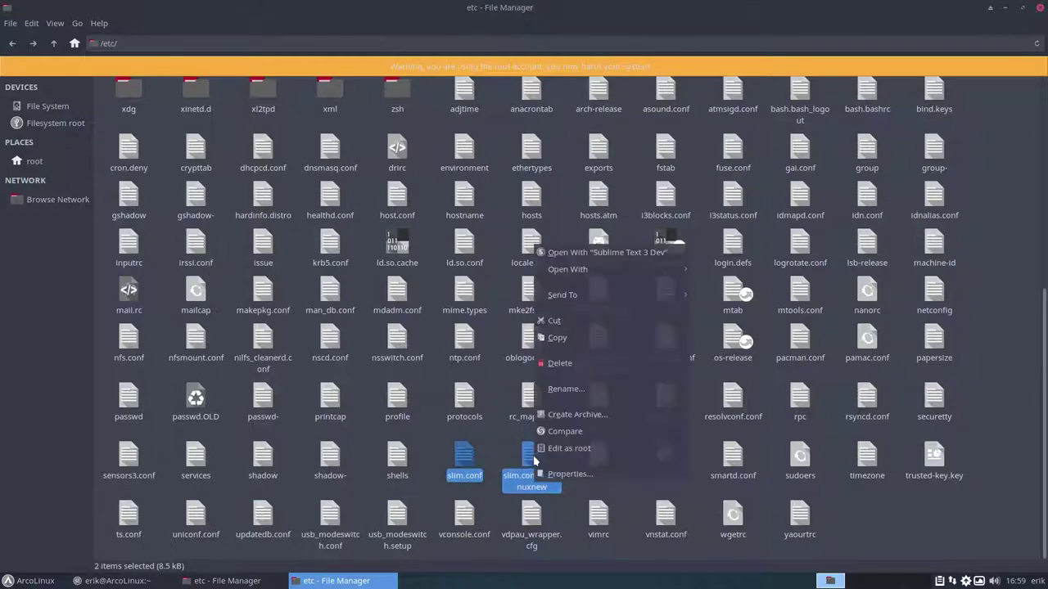
pyautogui.rightClick(534, 458)
pyautogui.rightClick(533, 459)
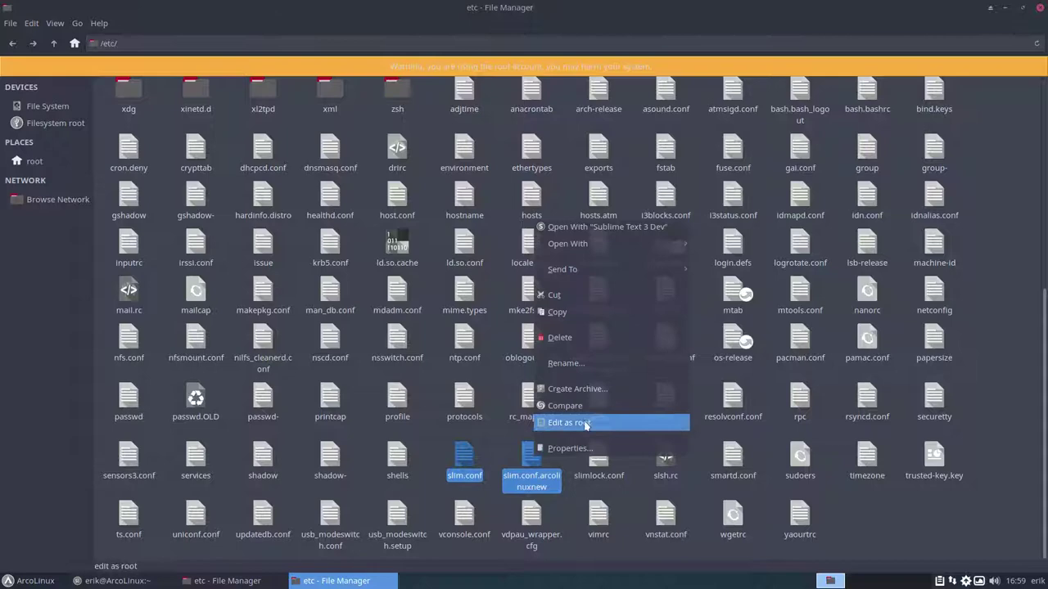
# Compare the two slim files in a maximized Meld window using the Solarized Light colour scheme.
pyautogui.click(585, 406)
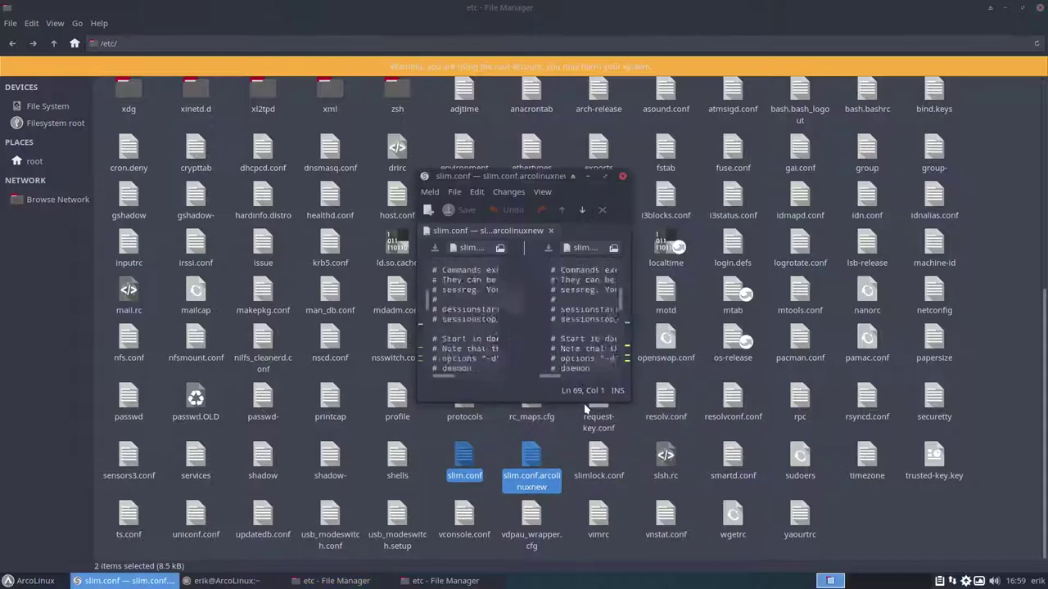
pyautogui.click(605, 176)
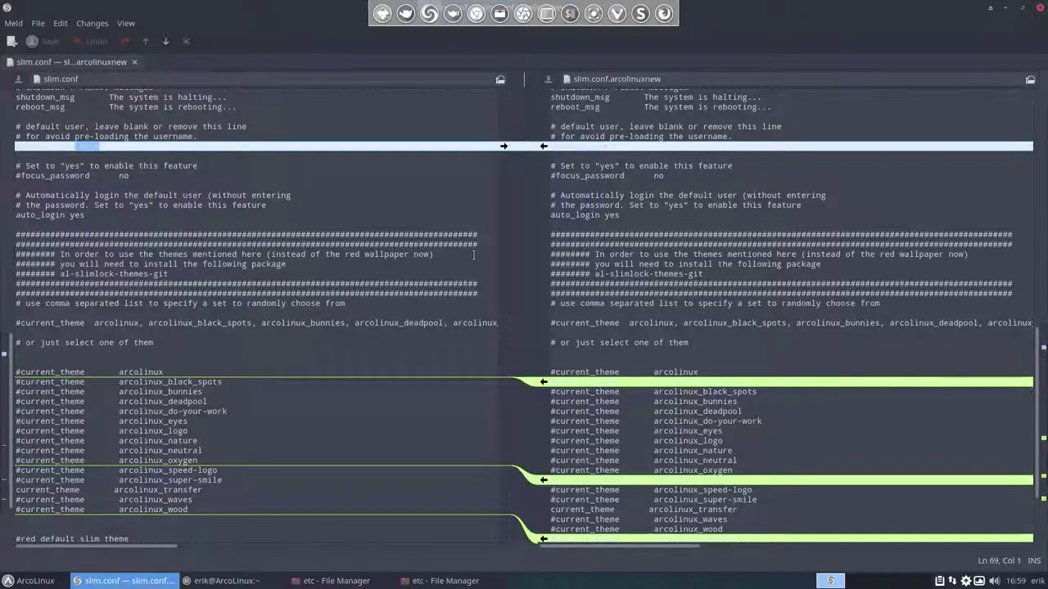
pyautogui.click(13, 24)
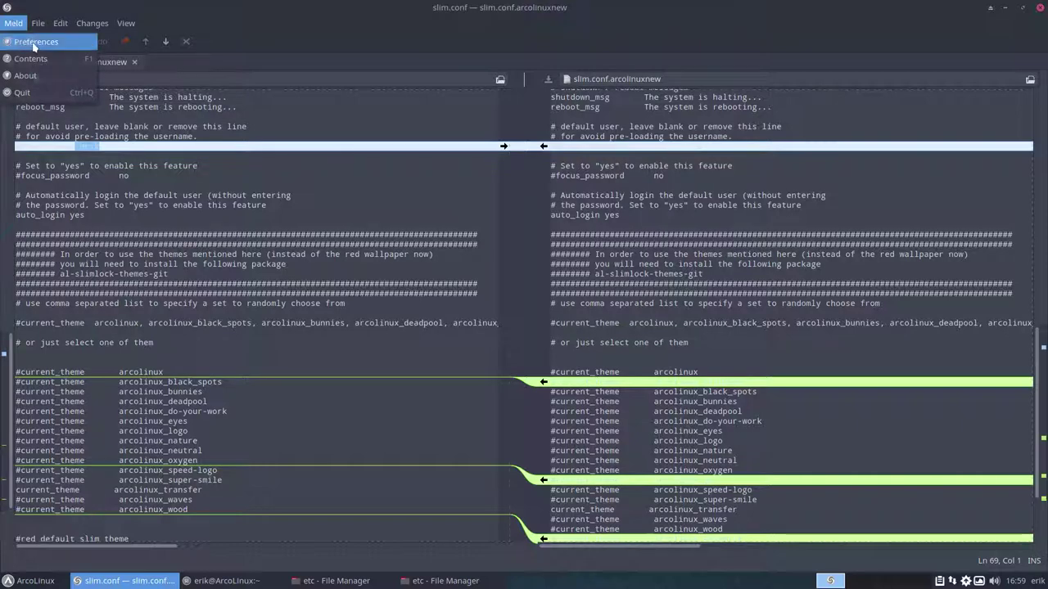
pyautogui.click(33, 40)
pyautogui.click(564, 392)
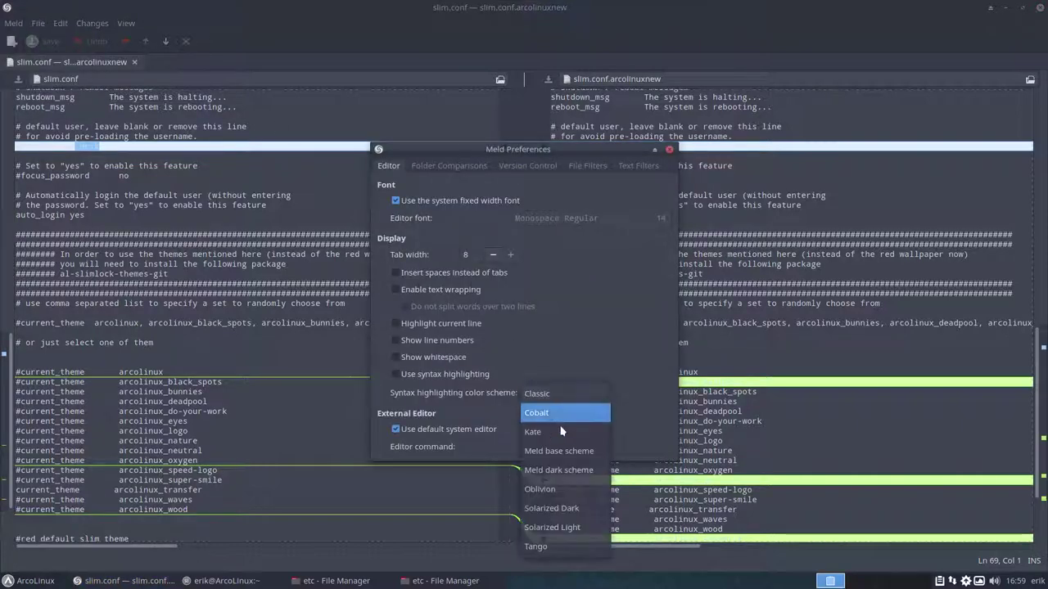
pyautogui.click(565, 521)
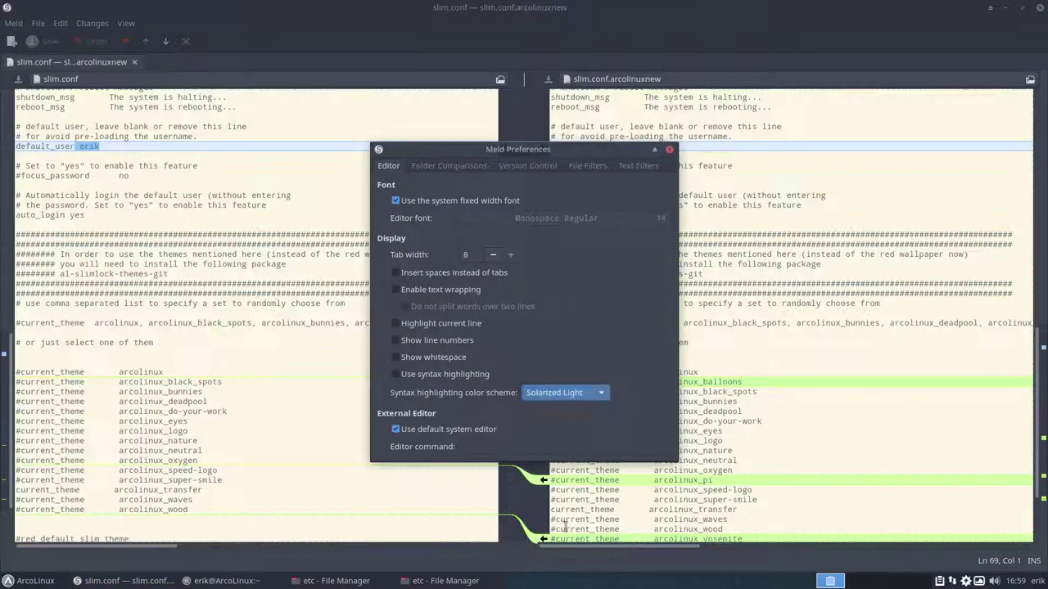
pyautogui.click(668, 150)
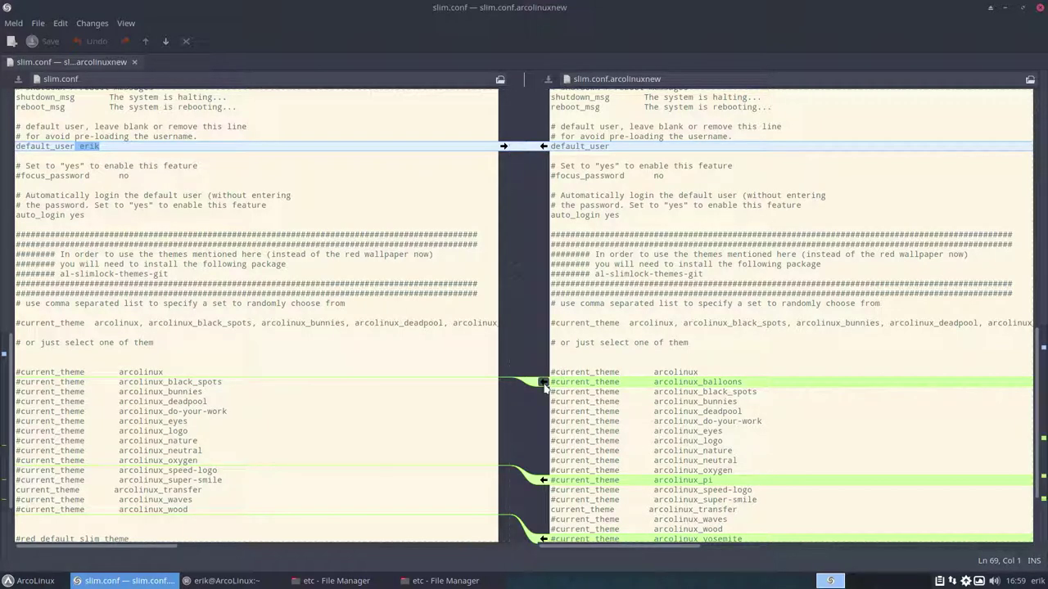
# Merge the arcolinux_balloons, arcolinux_pi and arcolinux_yosemite lines into slim.conf and close, keeping changes.
pyautogui.click(542, 383)
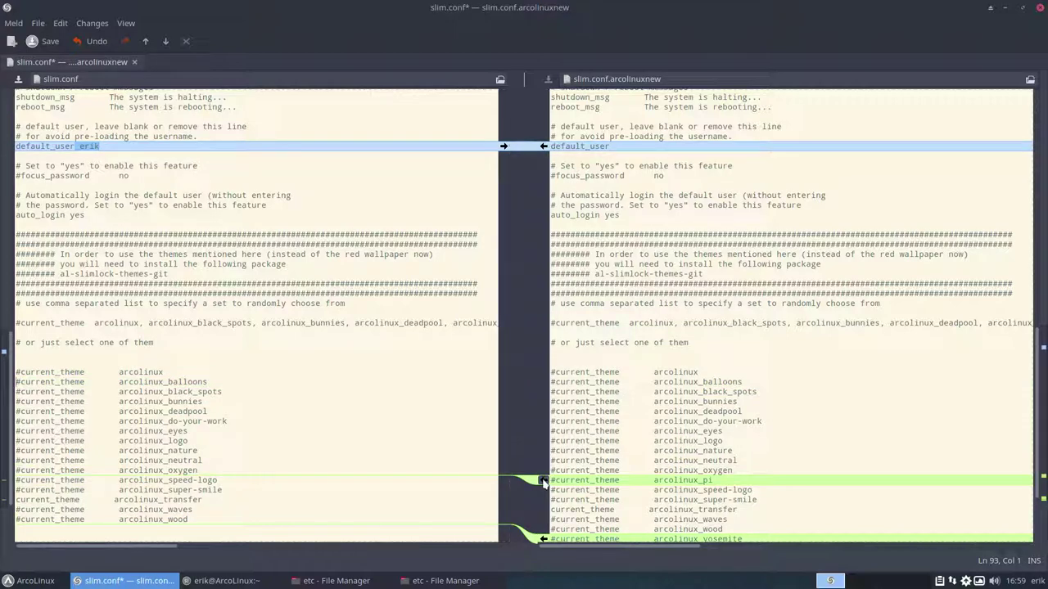
pyautogui.click(542, 482)
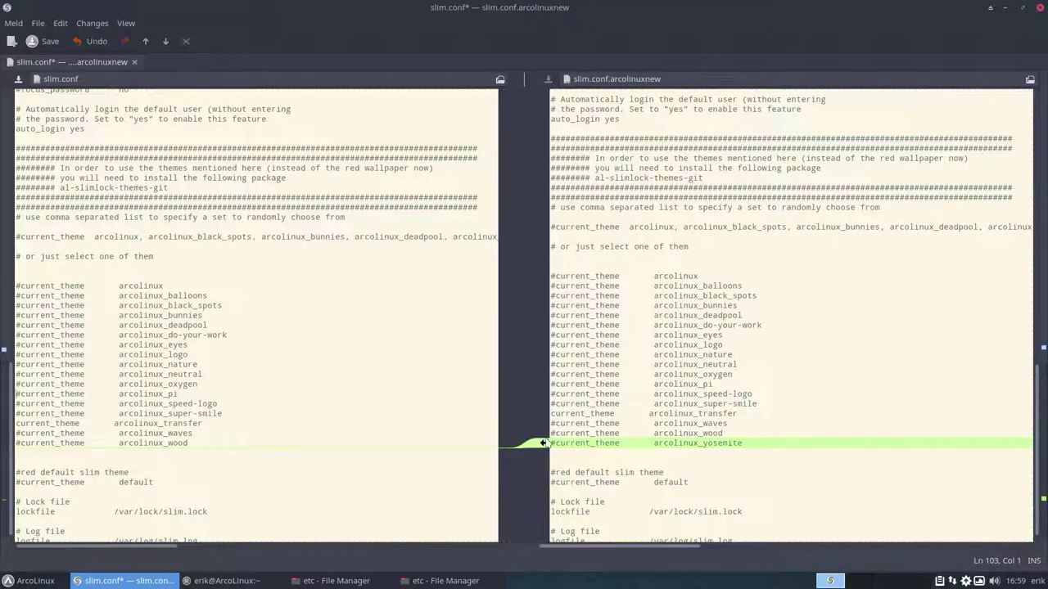
pyautogui.click(542, 443)
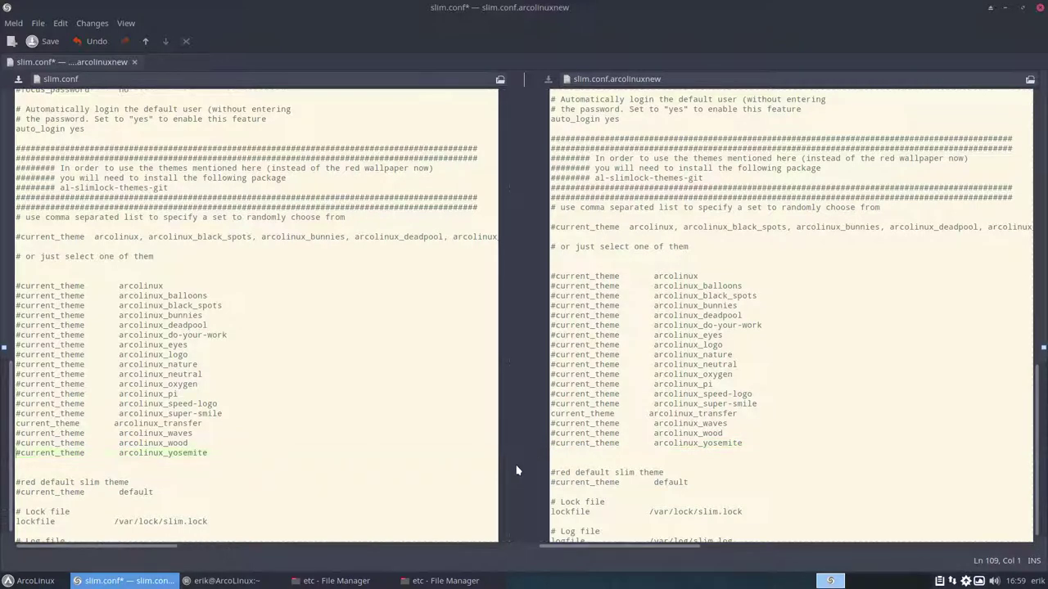
pyautogui.hotkey('alt', 'Up')
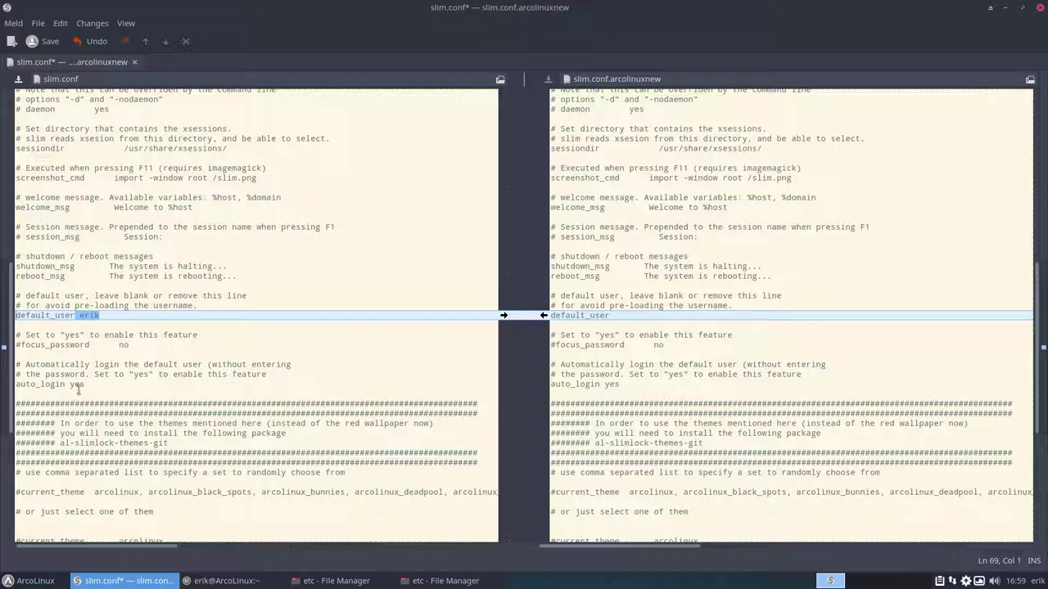
pyautogui.click(134, 62)
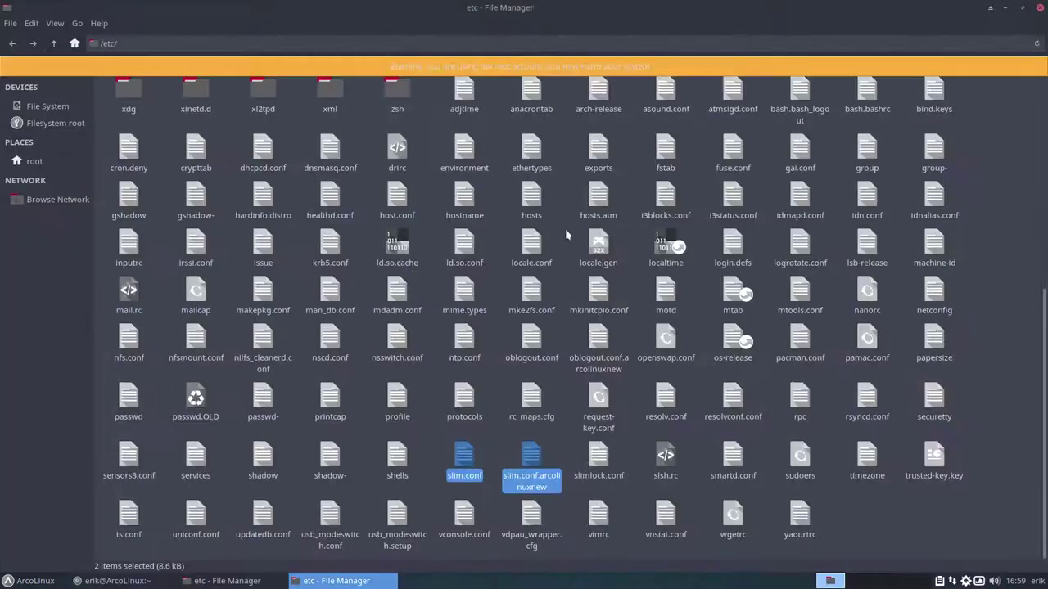
# Close the root file manager, the other /etc file manager and the terminal window.
pyautogui.click(1040, 7)
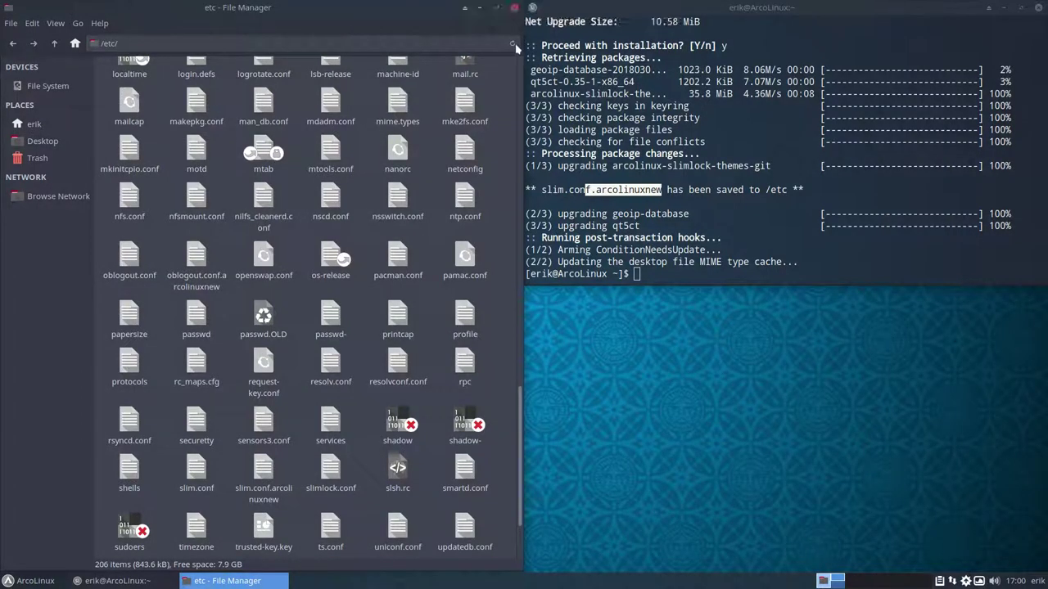
pyautogui.click(518, 7)
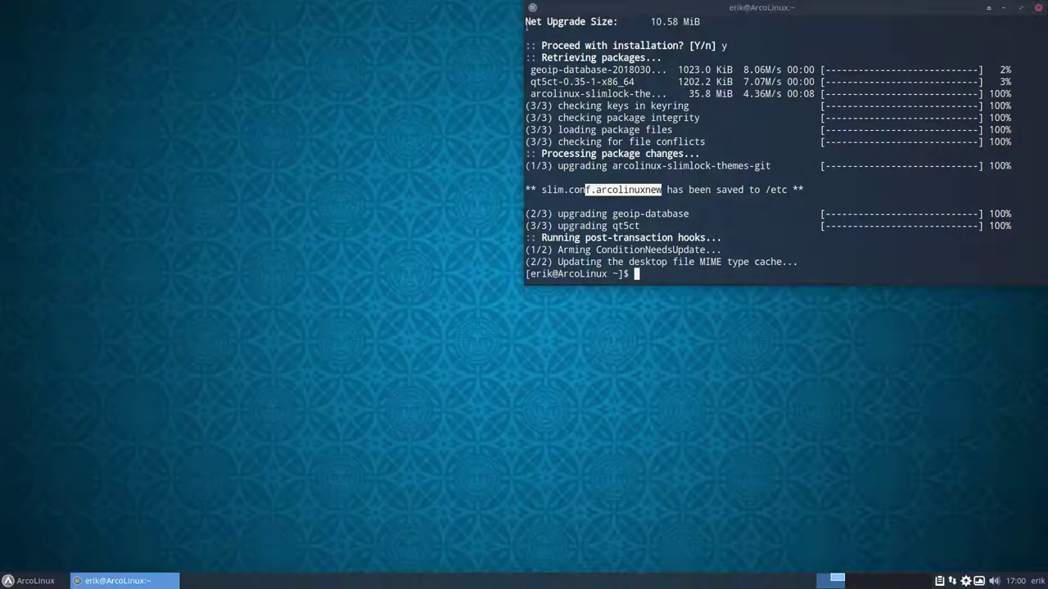
pyautogui.click(1037, 7)
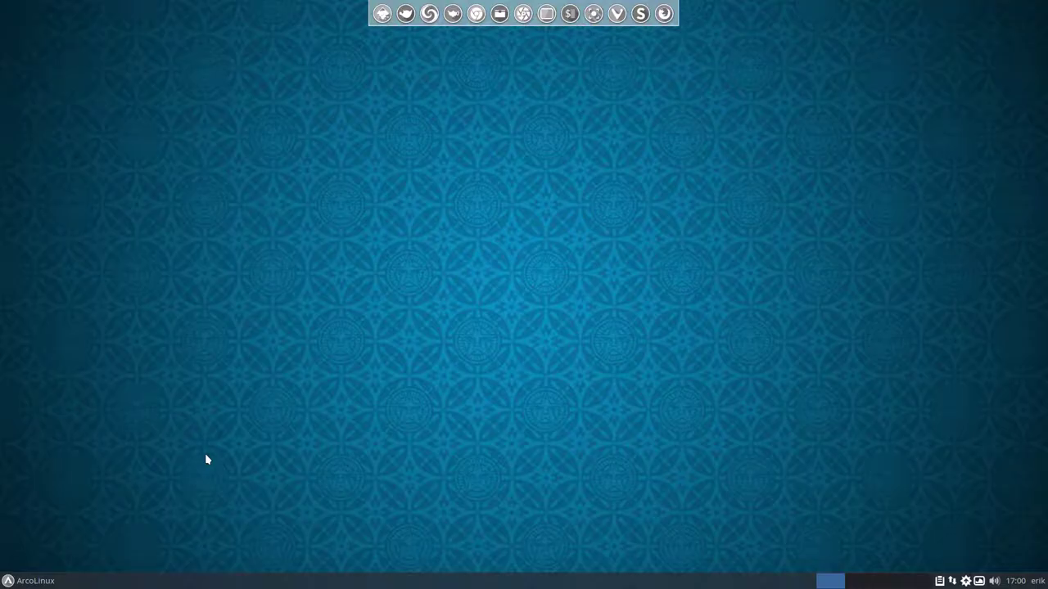
# Browse to /etc in a new right-half file manager and open slim.conf with Sublime Text 3 Dev.
pyautogui.rightClick(340, 207)
pyautogui.click(385, 215)
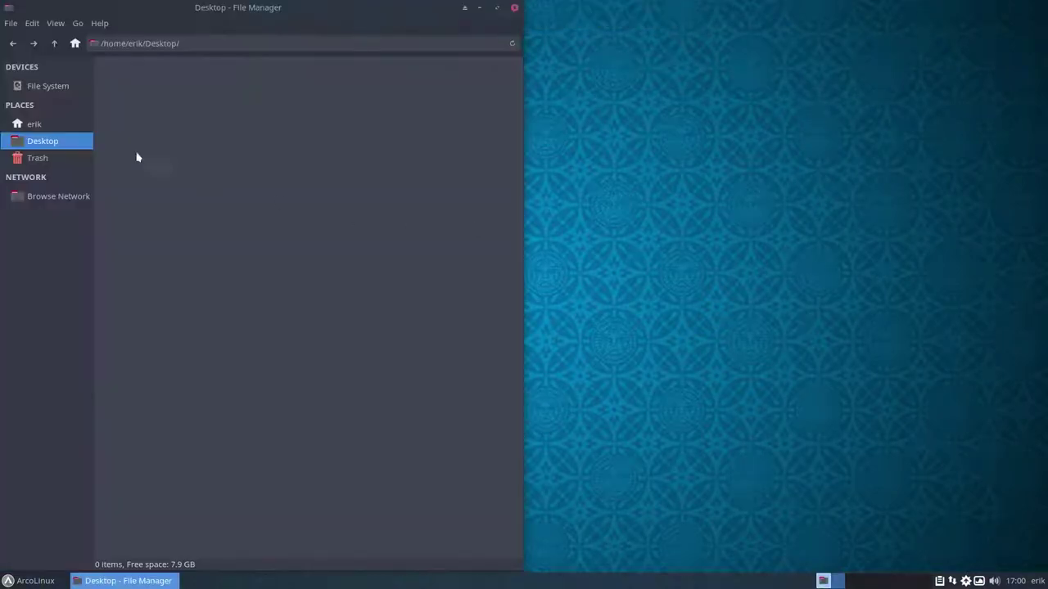
pyautogui.click(65, 91)
pyautogui.moveTo(246, 14); pyautogui.dragTo(1047, 129)
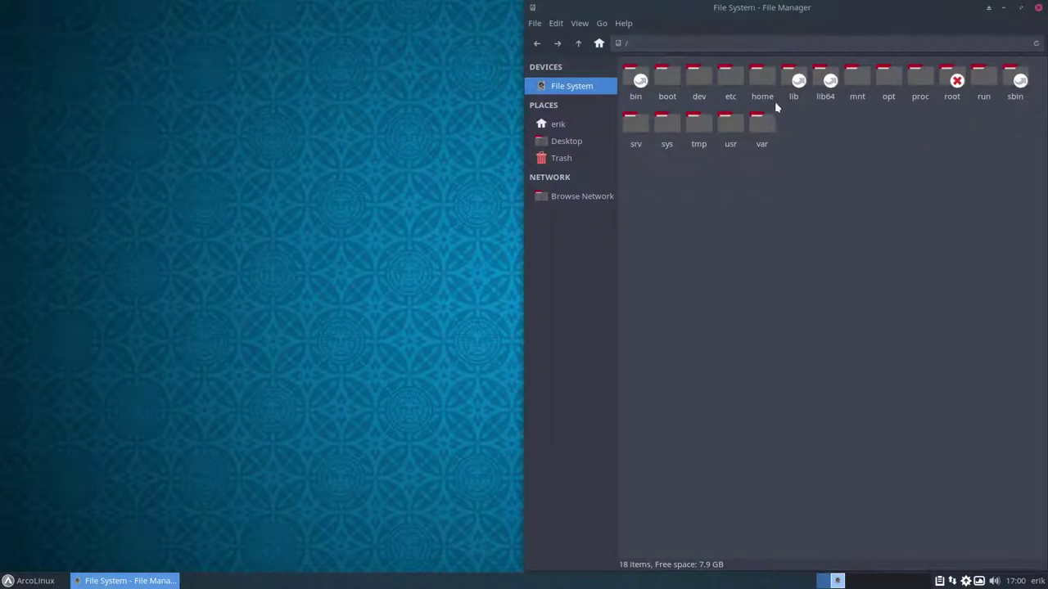
pyautogui.doubleClick(730, 81)
pyautogui.scroll(-15, 741, 323)
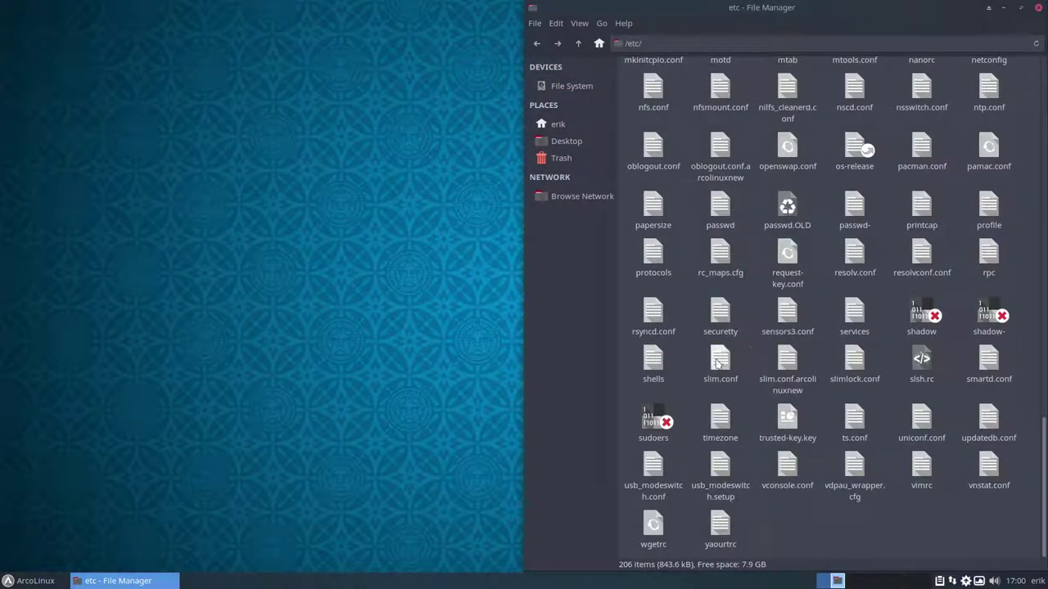
pyautogui.click(717, 360)
pyautogui.rightClick(716, 365)
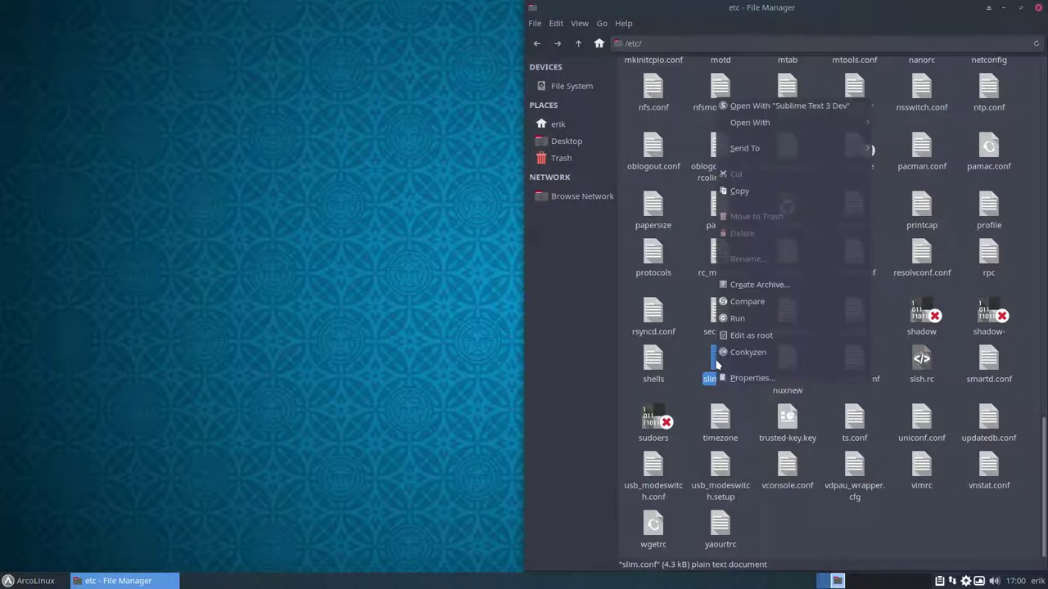
pyautogui.click(814, 106)
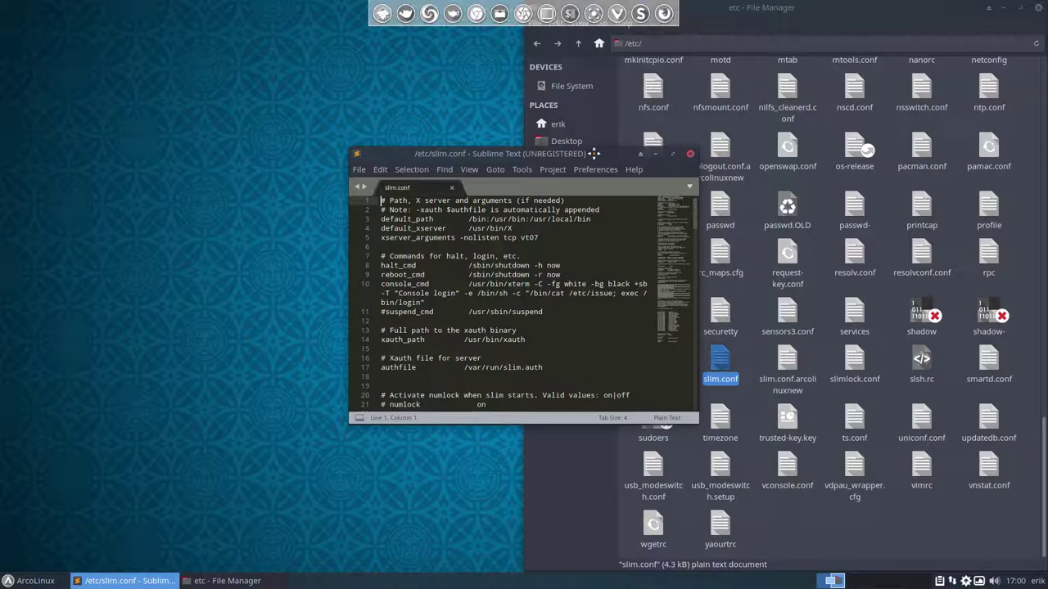
# With the editor on the right half and larger text, comment out arcolinux_transfer and uncomment arcolinux.
pyautogui.moveTo(593, 153); pyautogui.dragTo(1046, 155)
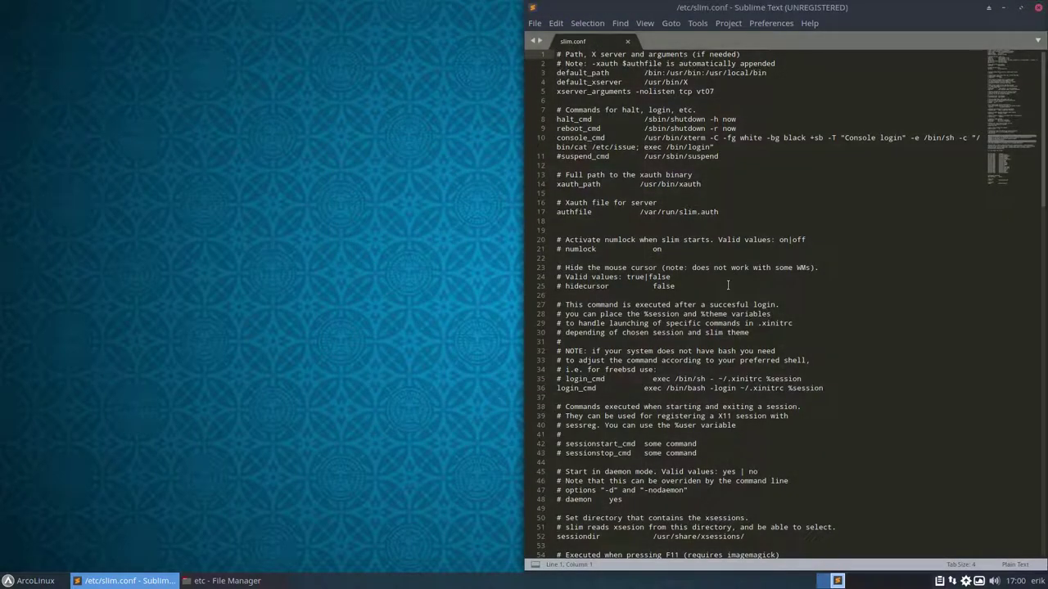
pyautogui.hotkey('ctrl', '+')
pyautogui.hotkey('ctrl', '+')
pyautogui.hotkey('ctrl', '+')
pyautogui.scroll(-10, 727, 285)
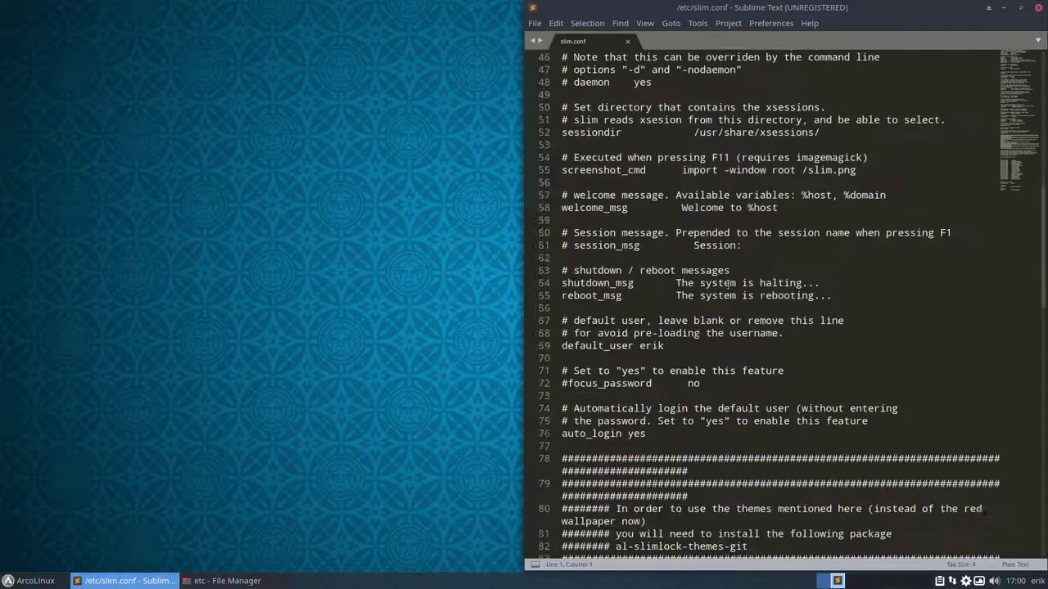
pyautogui.scroll(-12, 728, 284)
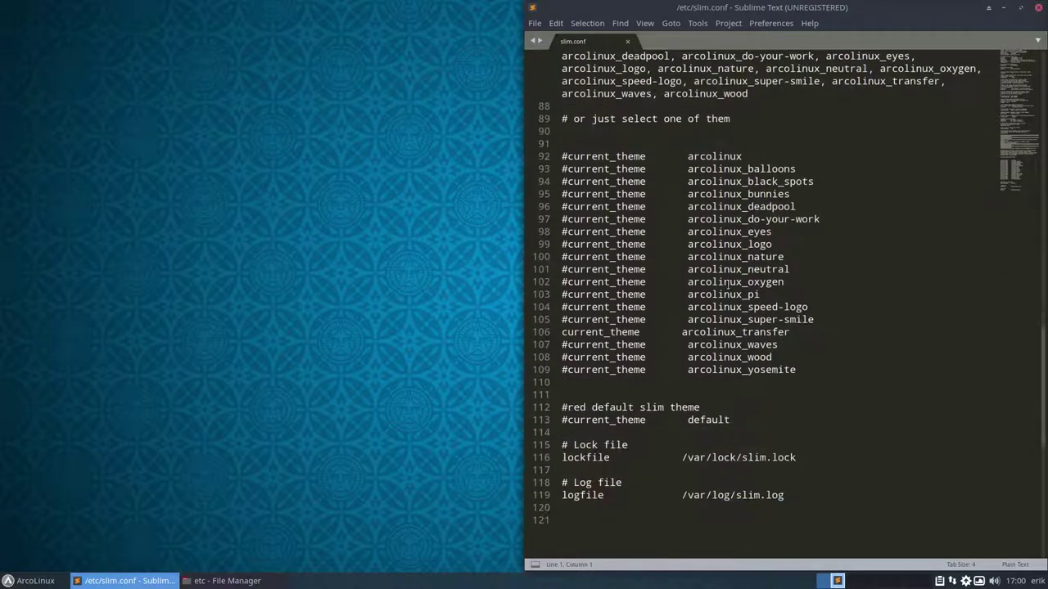
pyautogui.click(563, 331)
pyautogui.write('#')
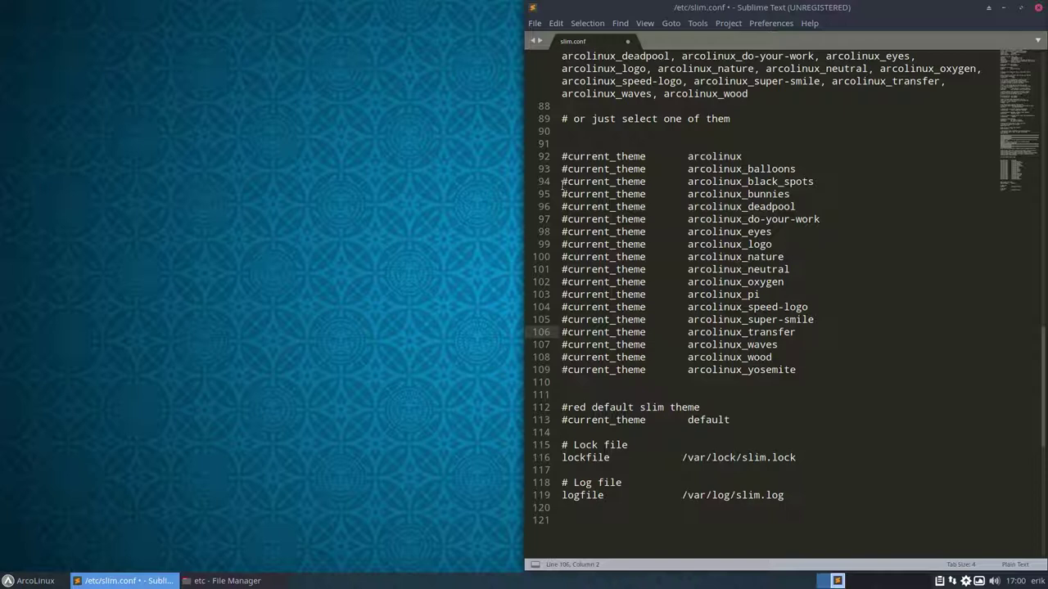
pyautogui.click(567, 156)
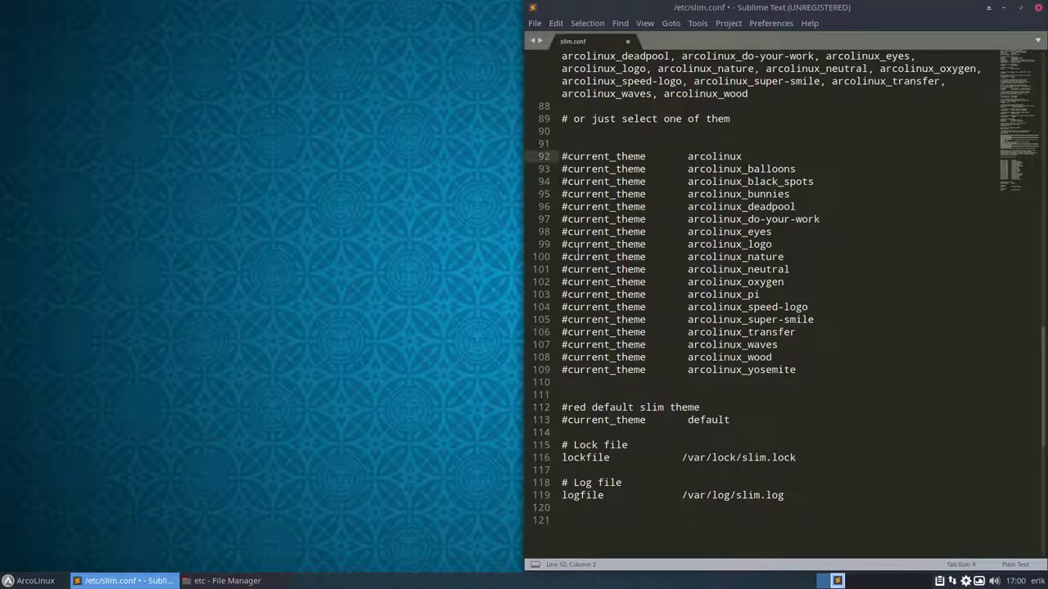
pyautogui.press('BackSpace')
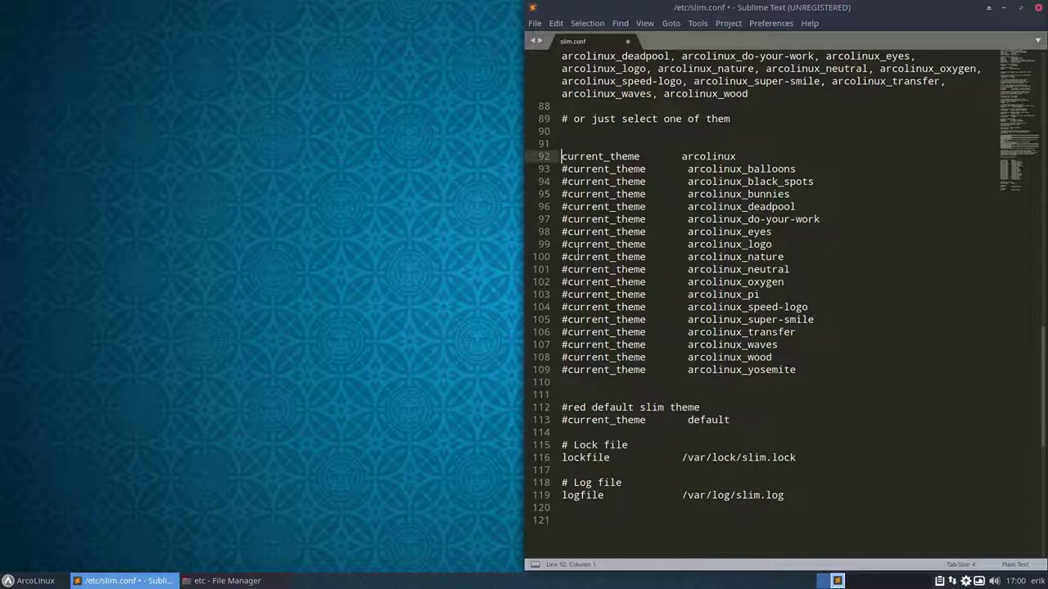
# Save slim.conf to /etc, authenticating with the root password.
pyautogui.hotkey('ctrl', 's')
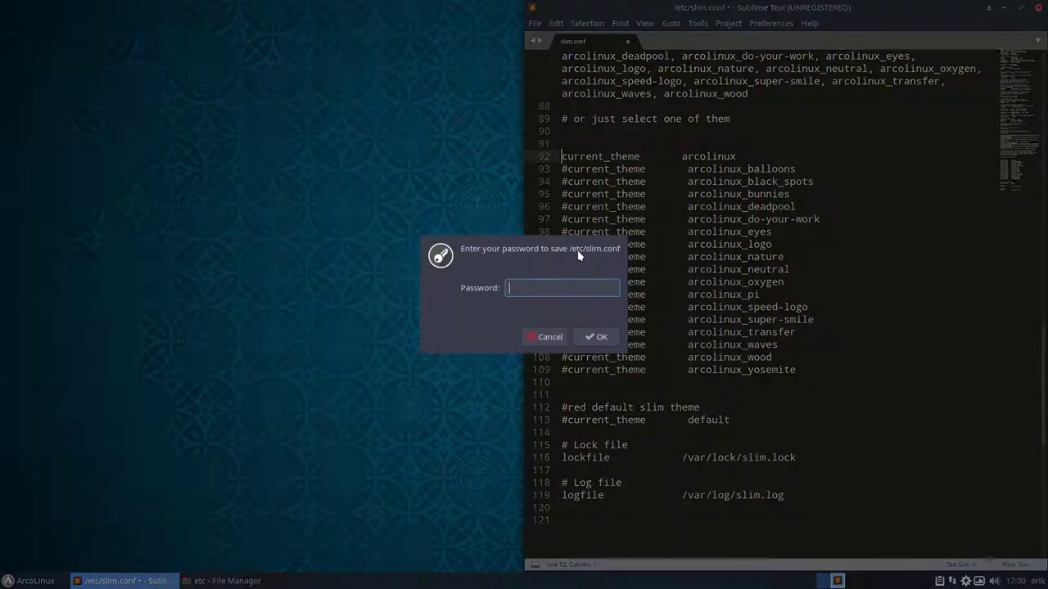
pyautogui.write('•••••')
pyautogui.press('Return')
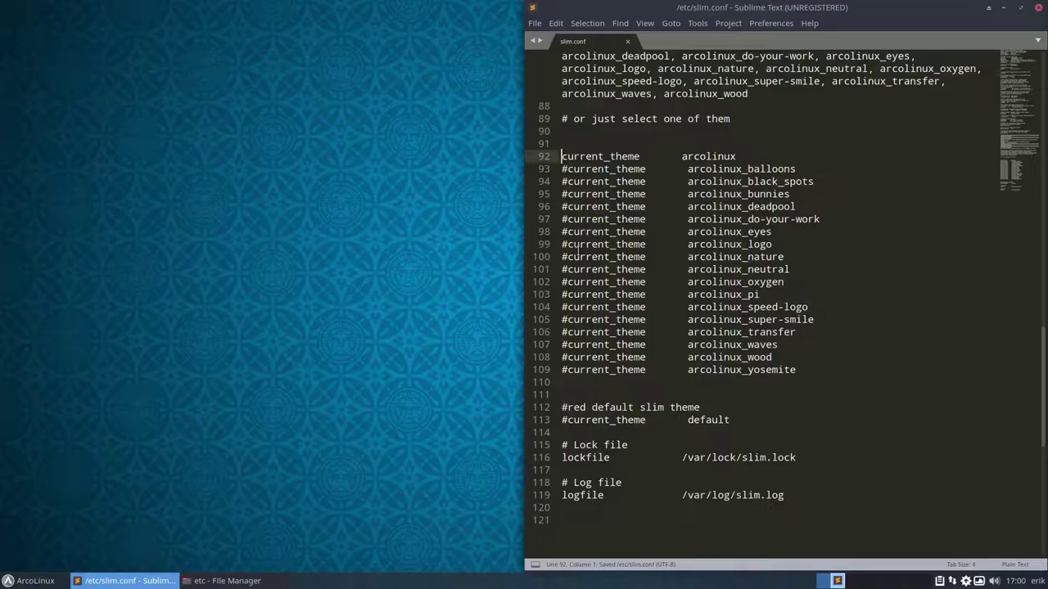
# Uncomment the arcolinux_balloons current_theme line and save slim.conf with the password.
pyautogui.press('Down')
pyautogui.press('Delete')
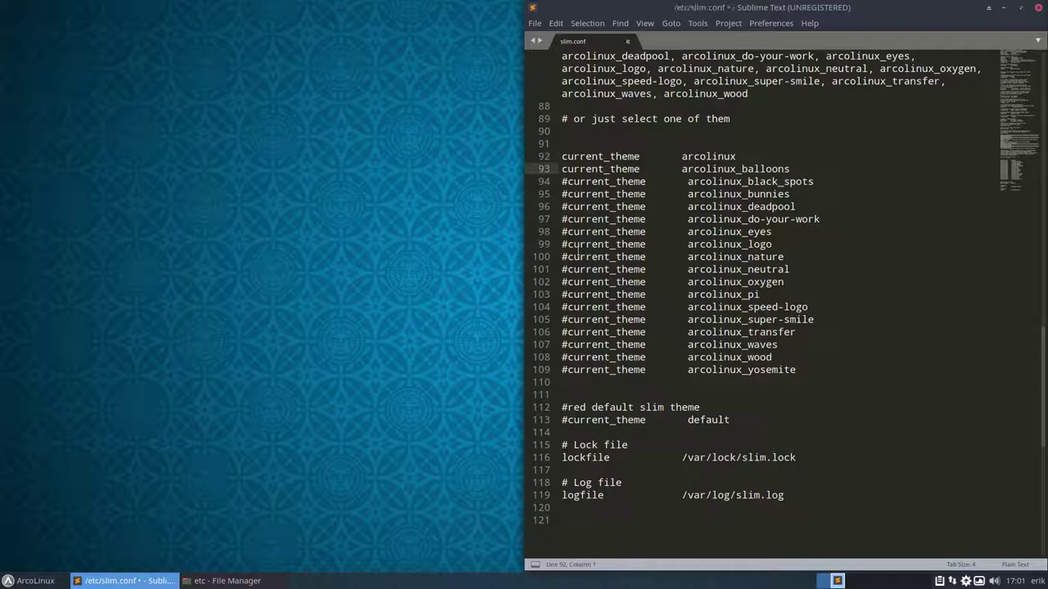
pyautogui.hotkey('ctrl', 's')
pyautogui.write('•••')
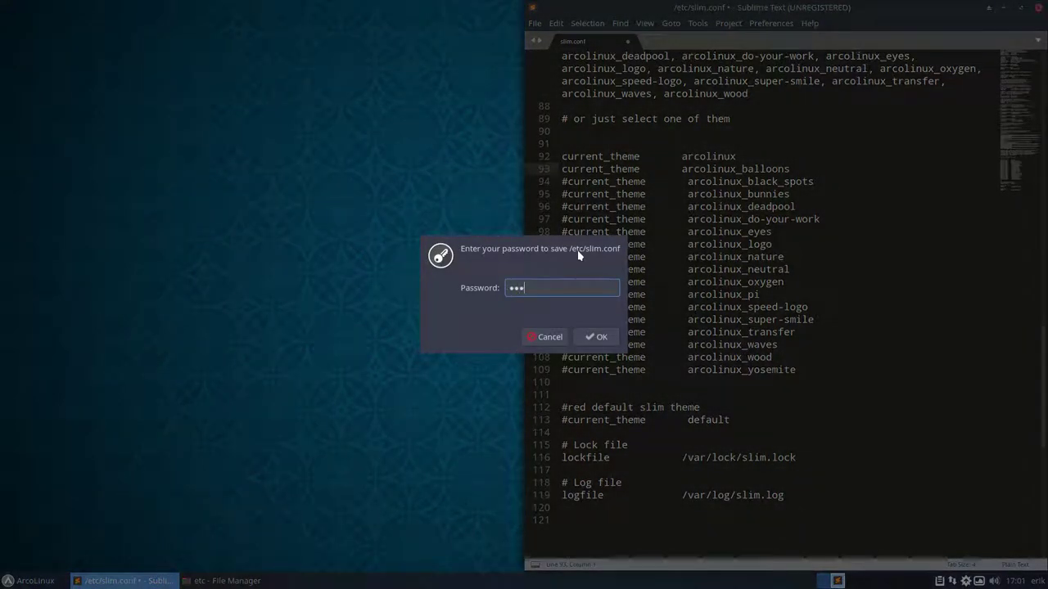
pyautogui.press('Return')
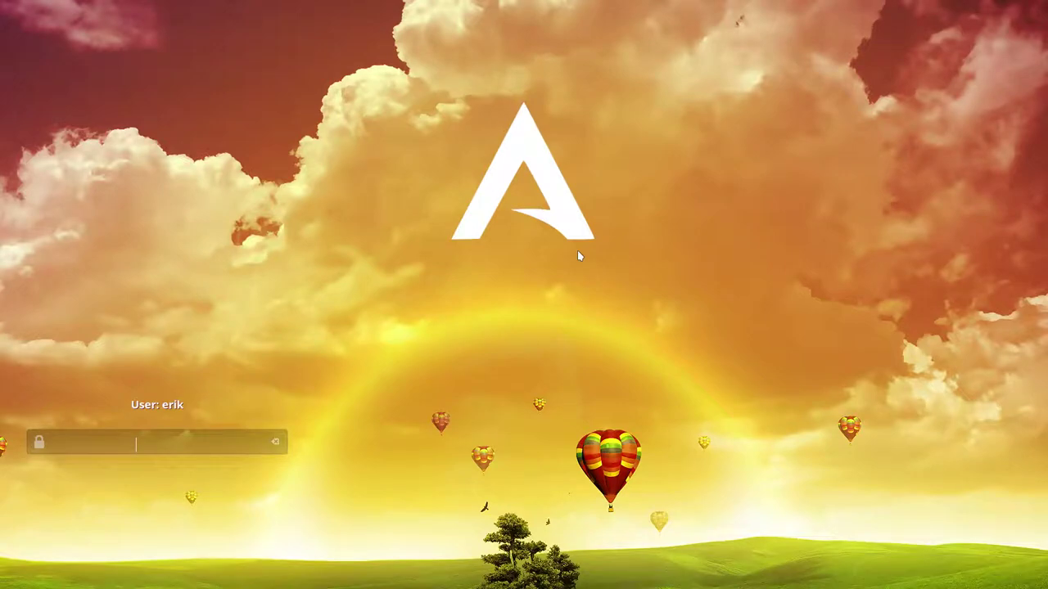
# Uncomment the arcolinux_black_spots current_theme line and save slim.conf with the password.
pyautogui.write('•••••')
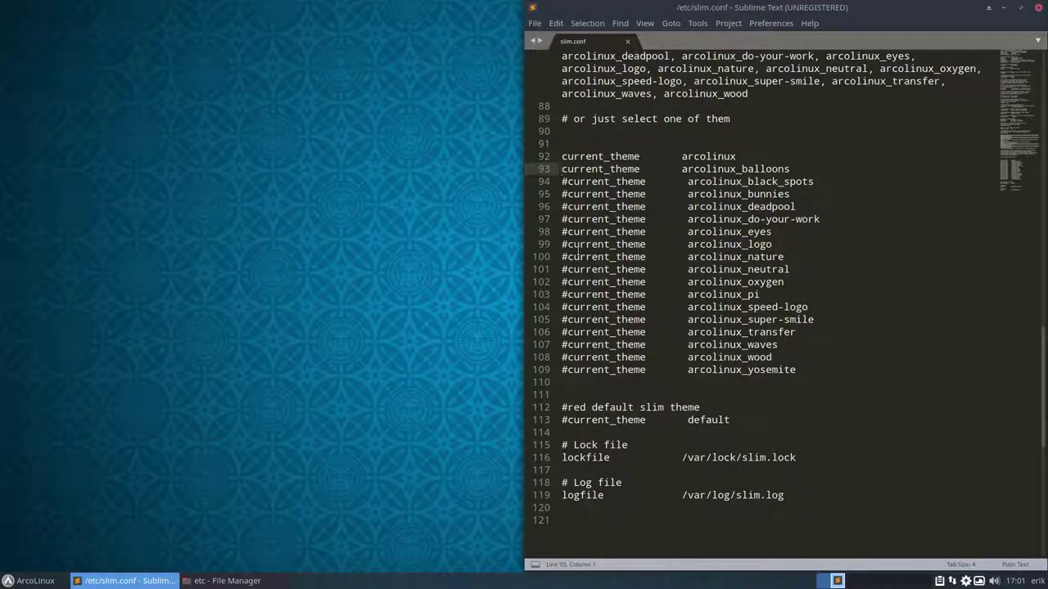
pyautogui.press('Down')
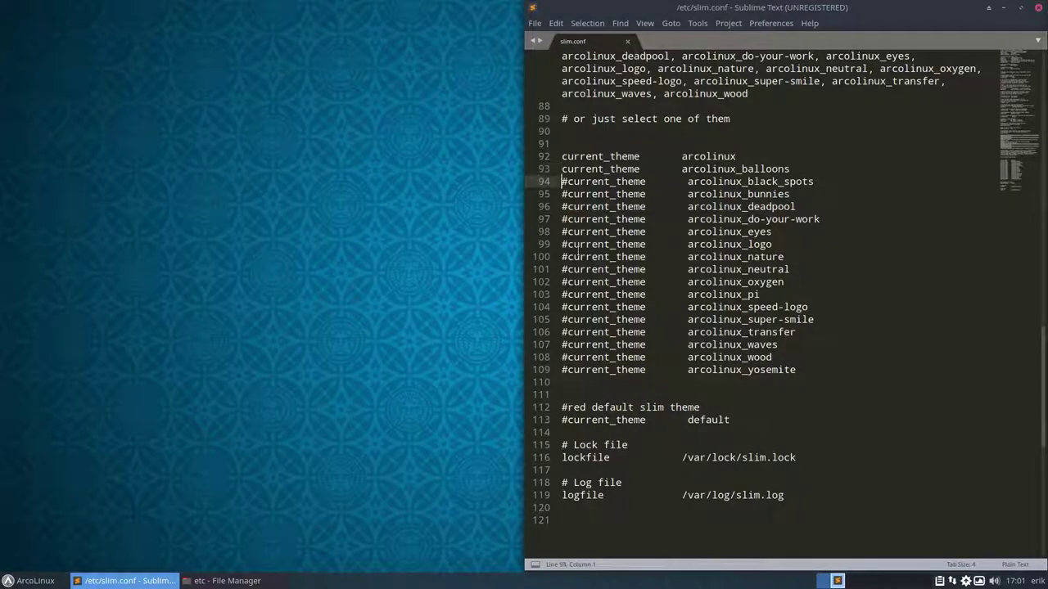
pyautogui.press('Delete')
pyautogui.hotkey('ctrl', 's')
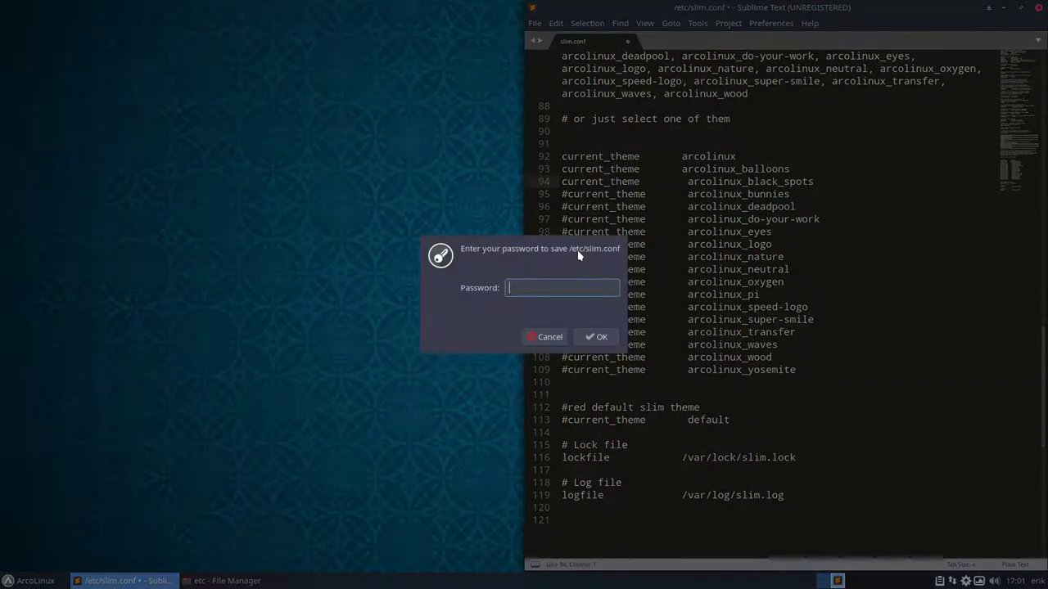
pyautogui.write('••••')
pyautogui.press('Return')
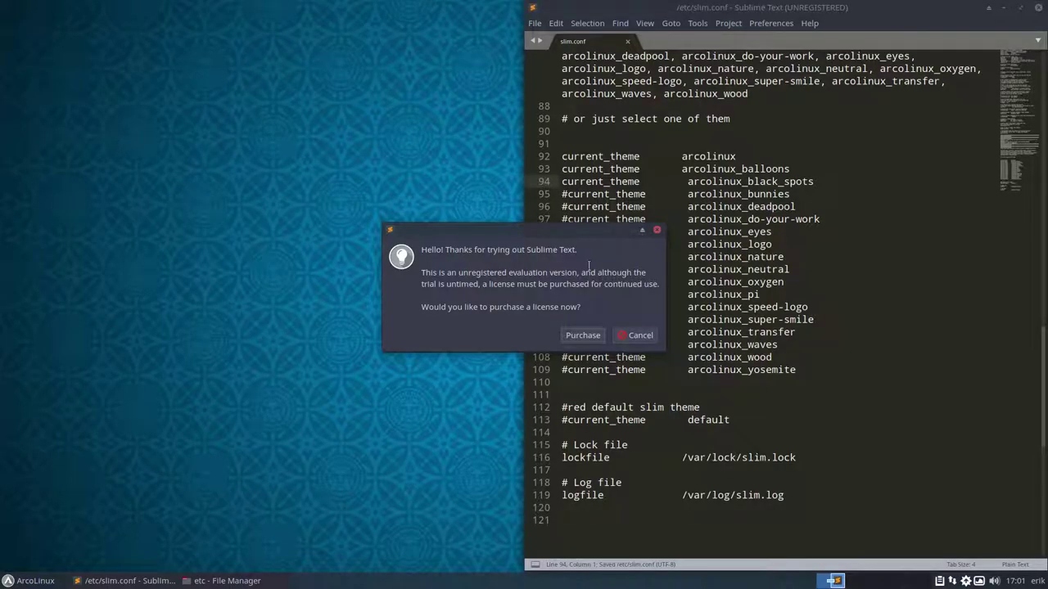
# Dismiss the license reminder, then uncomment the arcolinux_bunnies line and save with the password.
pyautogui.click(631, 334)
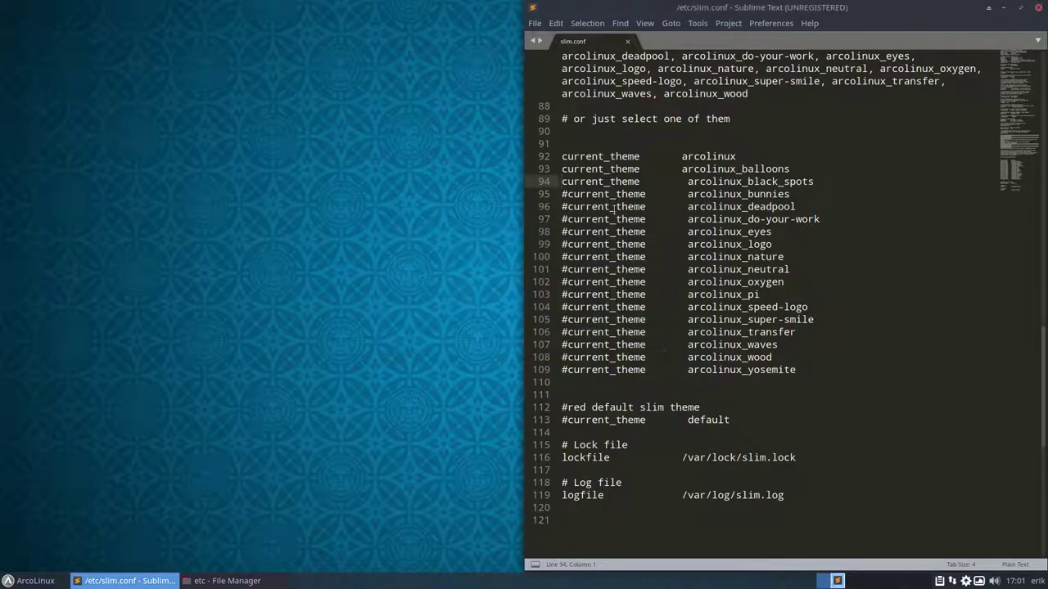
pyautogui.press('Down')
pyautogui.press('Delete')
pyautogui.hotkey('ctrl', 's')
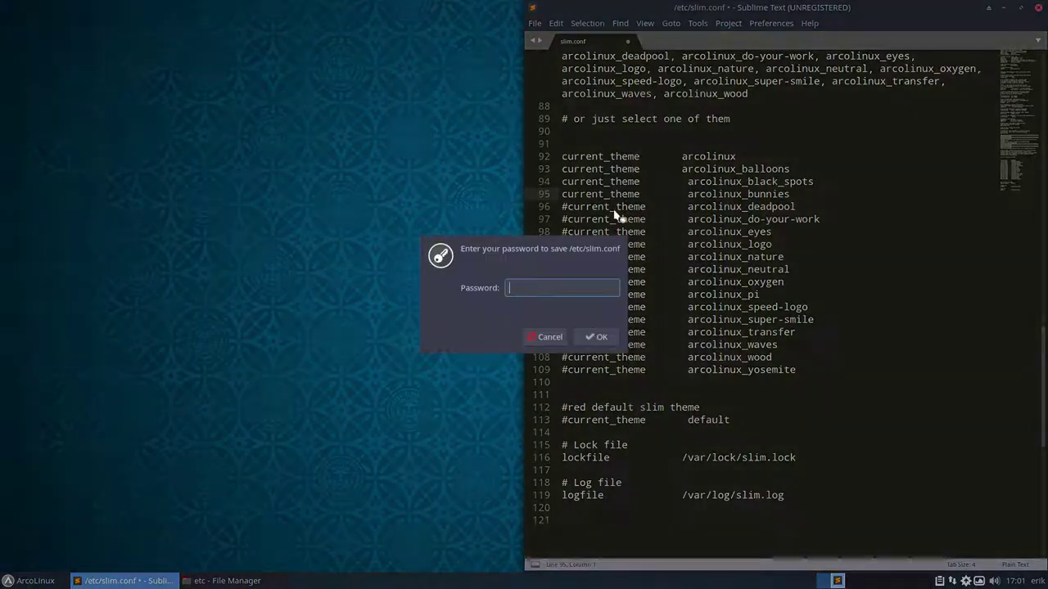
pyautogui.write('•••')
pyautogui.press('Return')
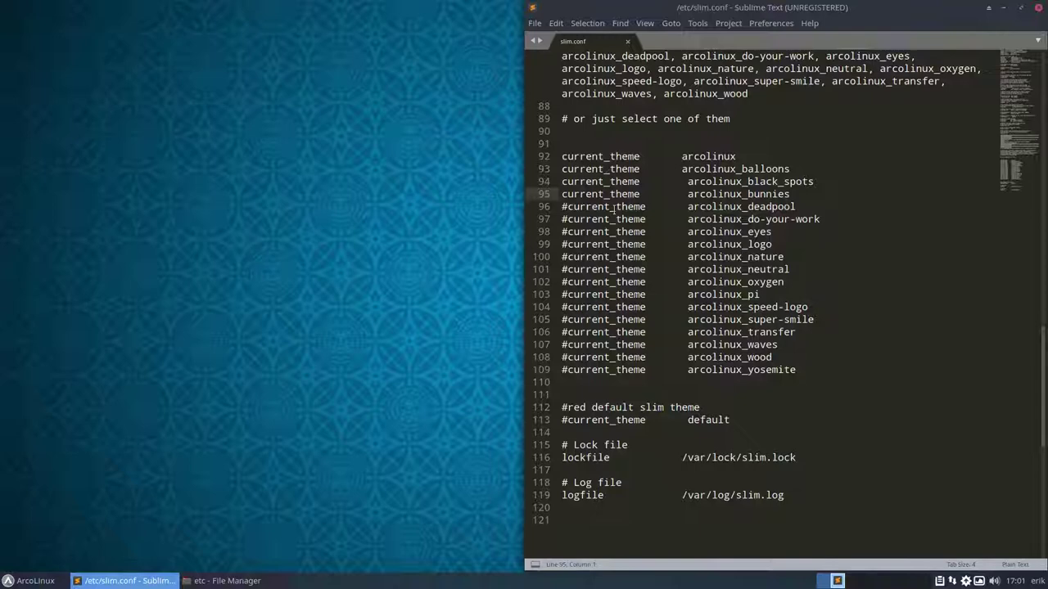
# Uncomment arcolinux_deadpool, save, and lock the screen to preview the deadpool theme.
pyautogui.press('Down')
pyautogui.press('Delete')
pyautogui.hotkey('ctrl', 's')
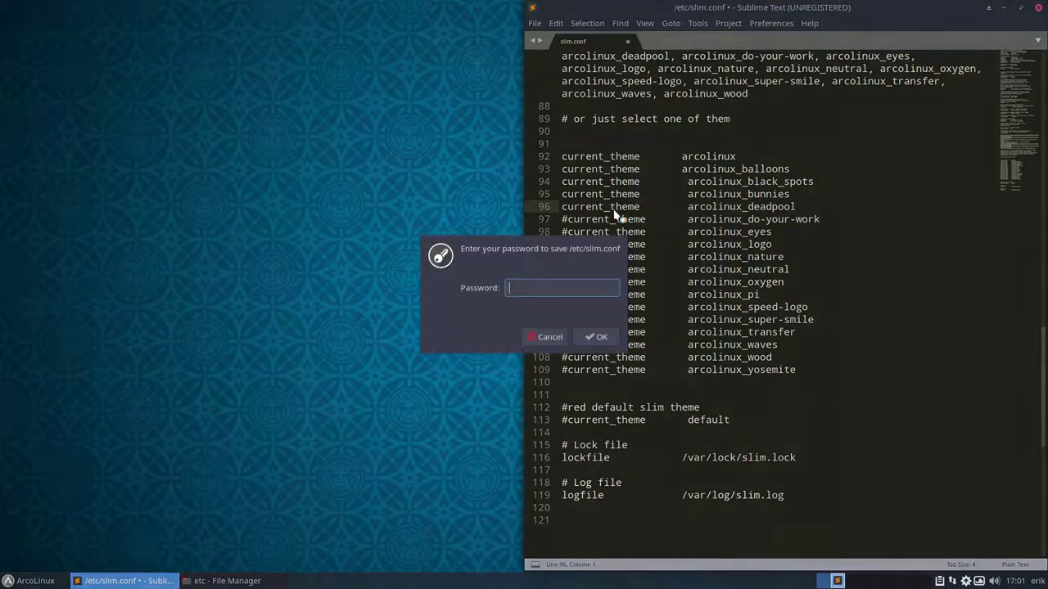
pyautogui.write('••••••')
pyautogui.press('Return')
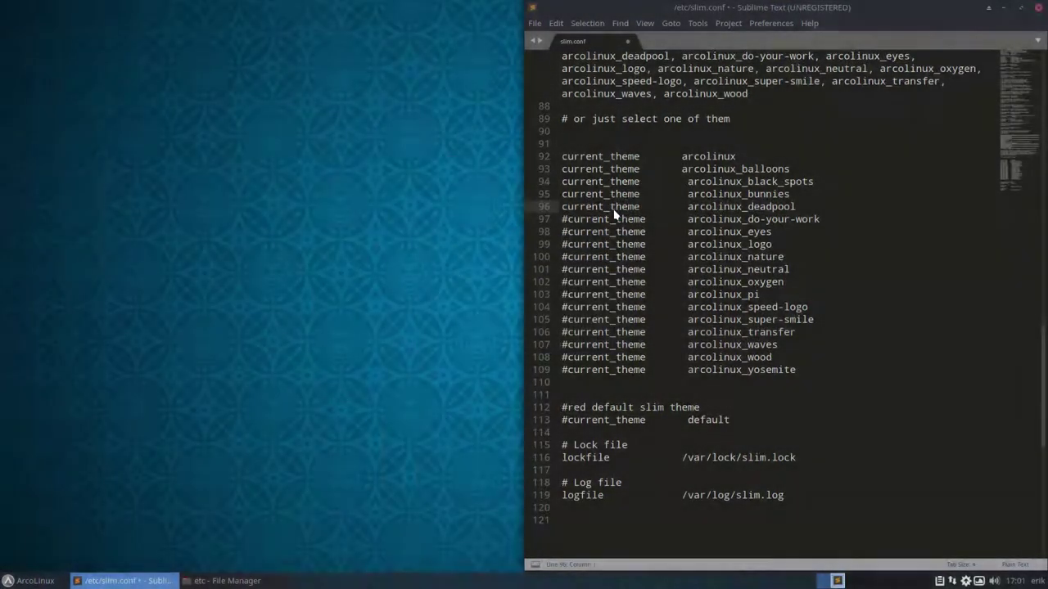
pyautogui.hotkey('ctrl', 'alt', 'BackSpace')
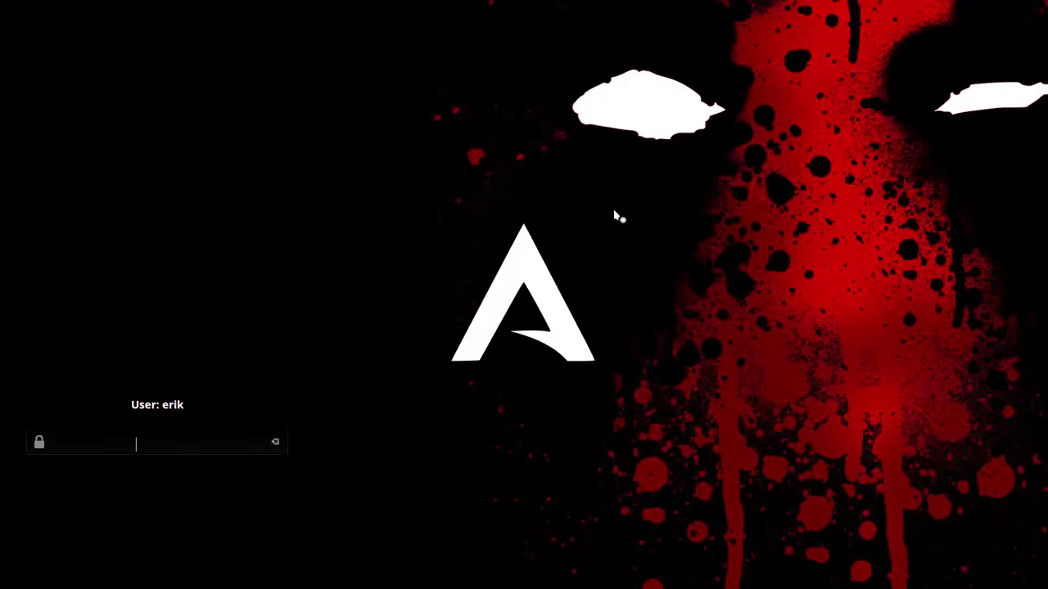
pyautogui.write('•••••')
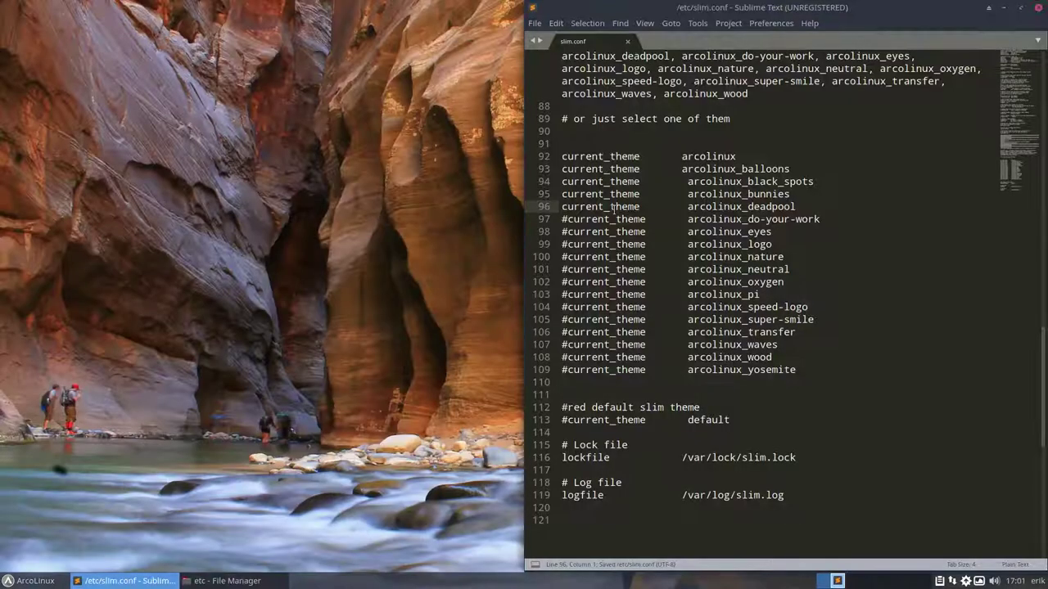
pyautogui.click(340, 227)
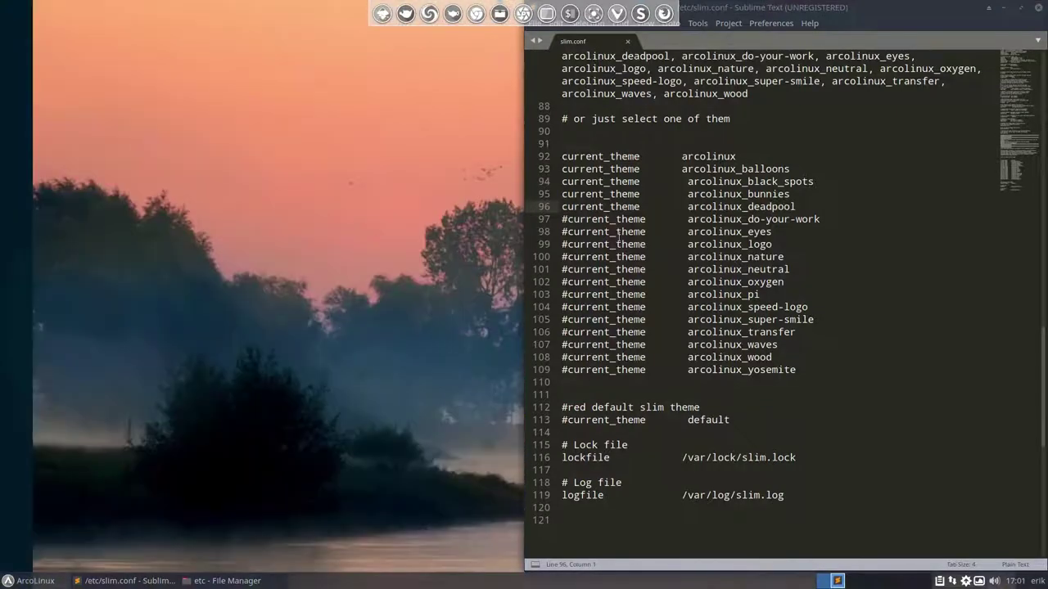
# Uncomment arcolinux_do-your-work, save, and preview it on the lock screen before unlocking.
pyautogui.click(568, 219)
pyautogui.press('BackSpace')
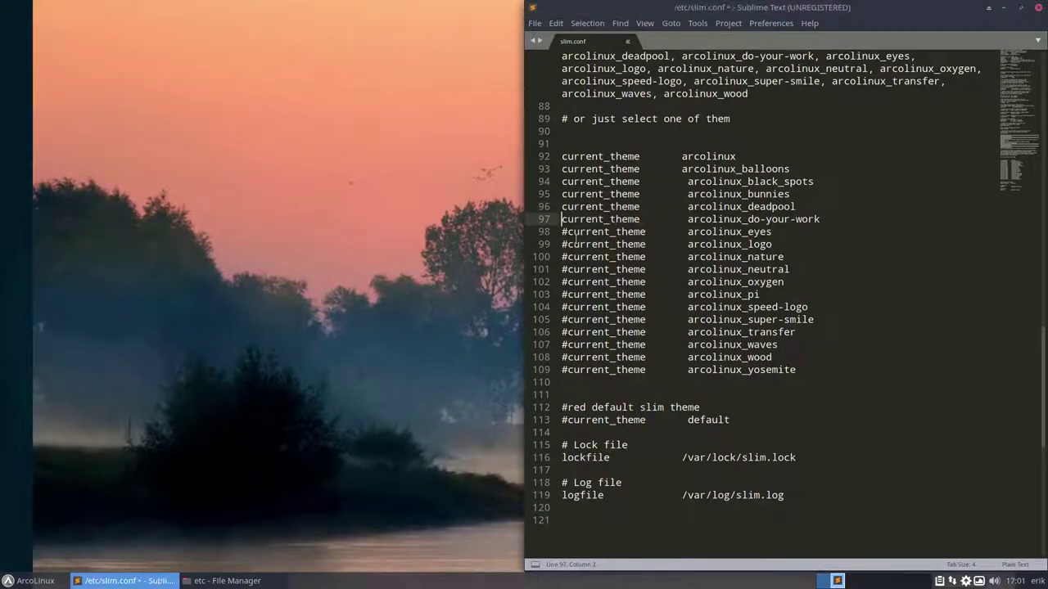
pyautogui.hotkey('ctrl', 's')
pyautogui.write('*****')
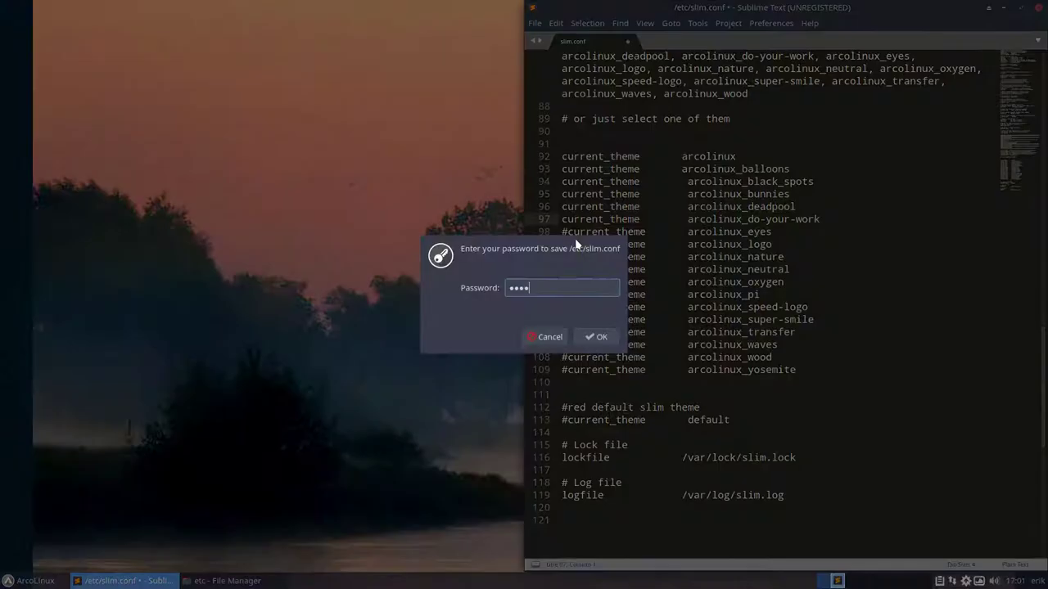
pyautogui.press('Return')
pyautogui.hotkey('ctrl', 'alt', 'l')
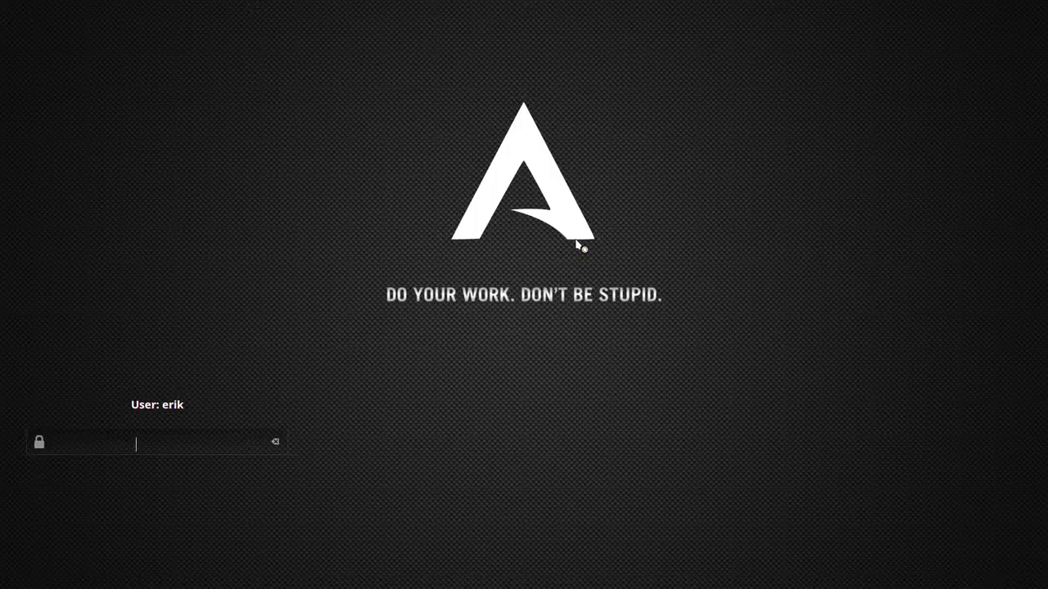
pyautogui.write('*****')
pyautogui.press('Return')
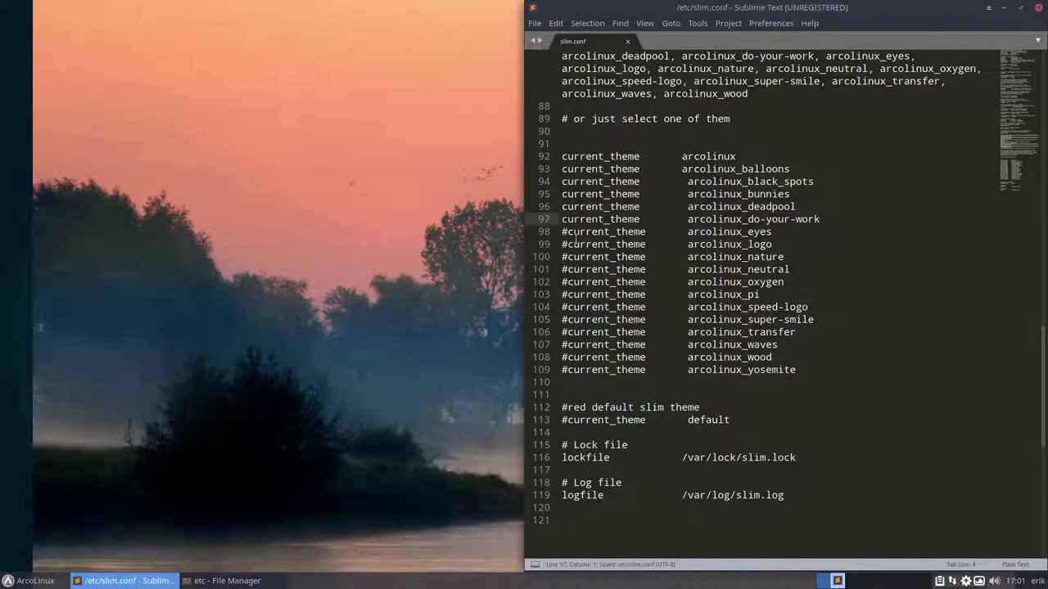
# Uncomment and save the arcolinux_eyes and arcolinux_logo lines, unlocking the screen afterward.
pyautogui.press('Down')
pyautogui.press('Delete')
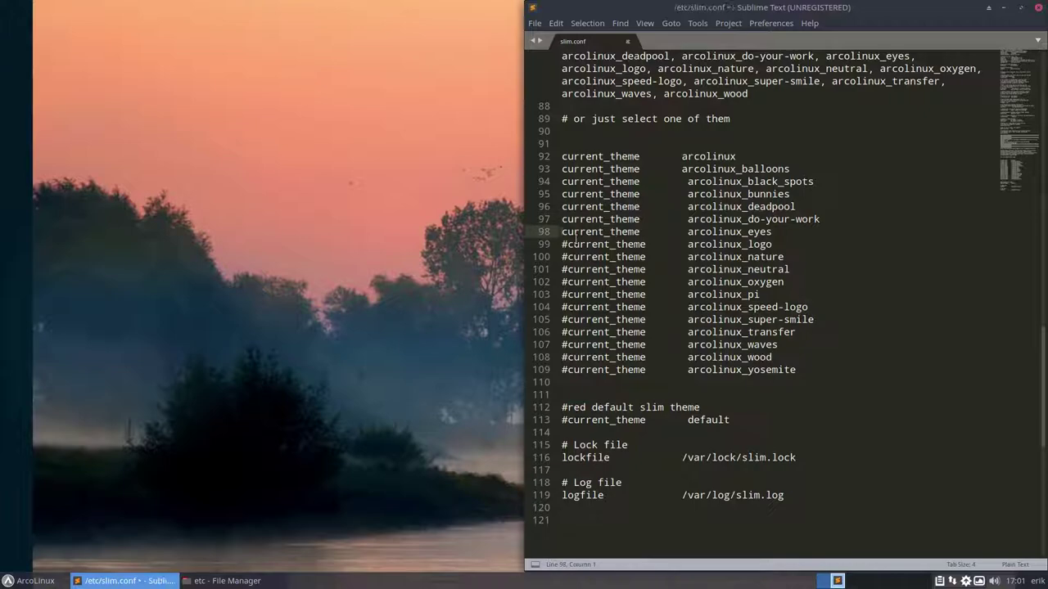
pyautogui.hotkey('ctrl', 's')
pyautogui.write('*****')
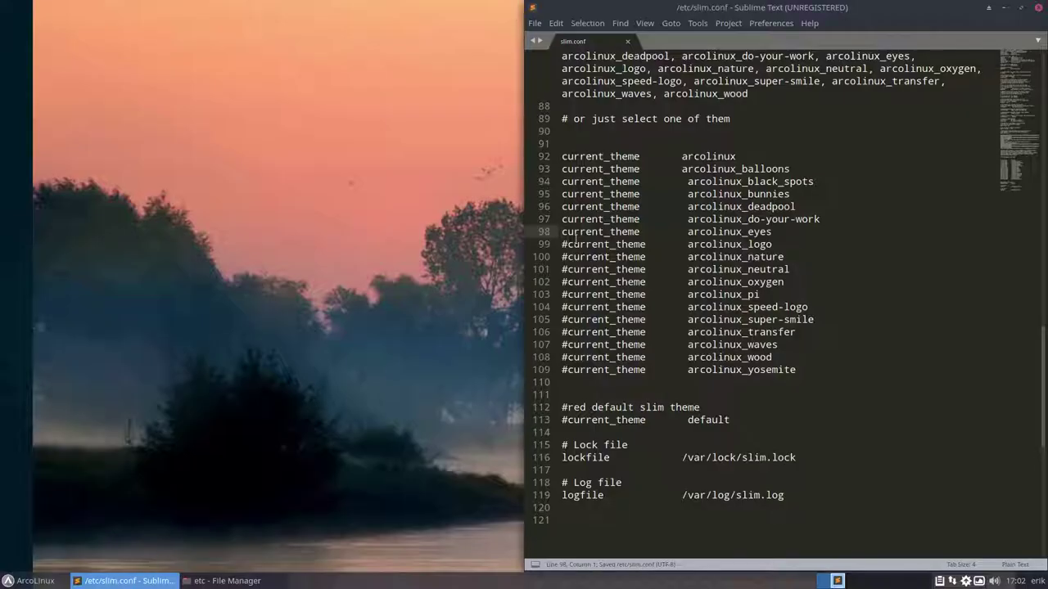
pyautogui.press('Down')
pyautogui.press('Delete')
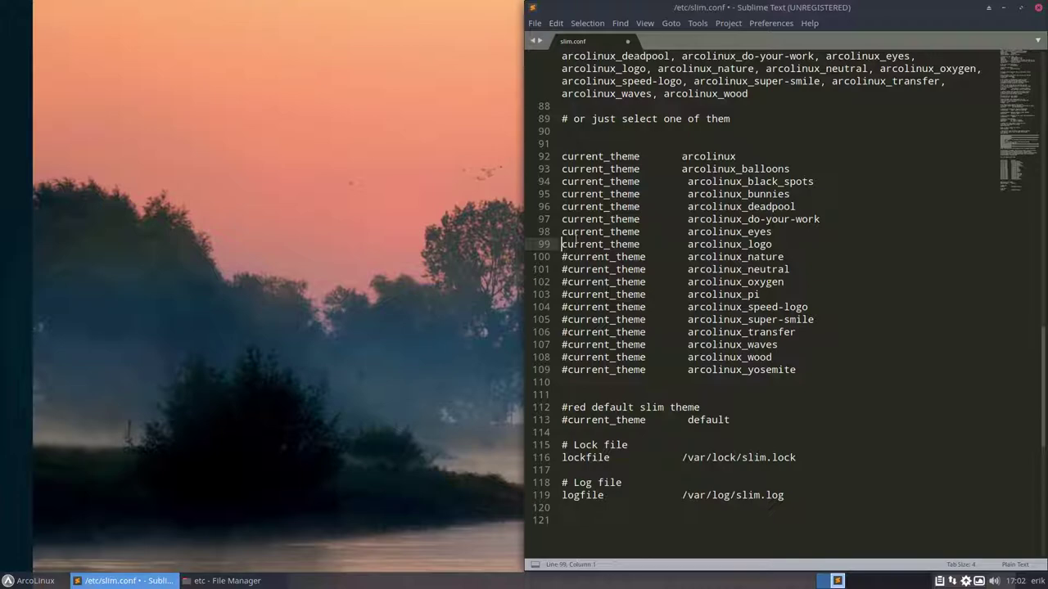
pyautogui.hotkey('ctrl', 's')
pyautogui.write('****')
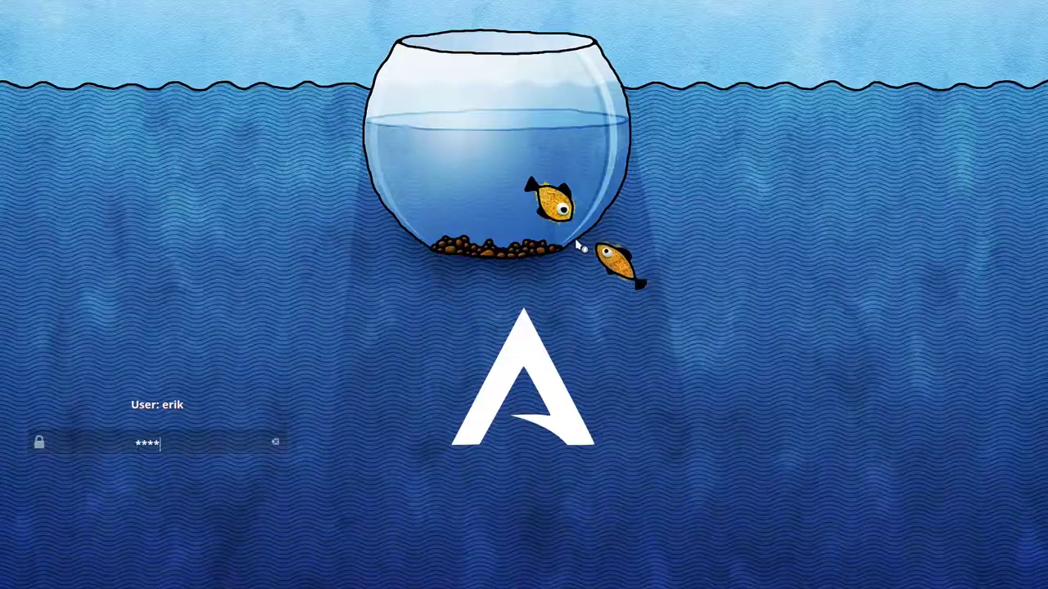
pyautogui.press('Return')
# Uncomment arcolinux_nature, save, and preview the nature theme on the lock screen before unlocking.
pyautogui.press('Down')
pyautogui.press('Delete')
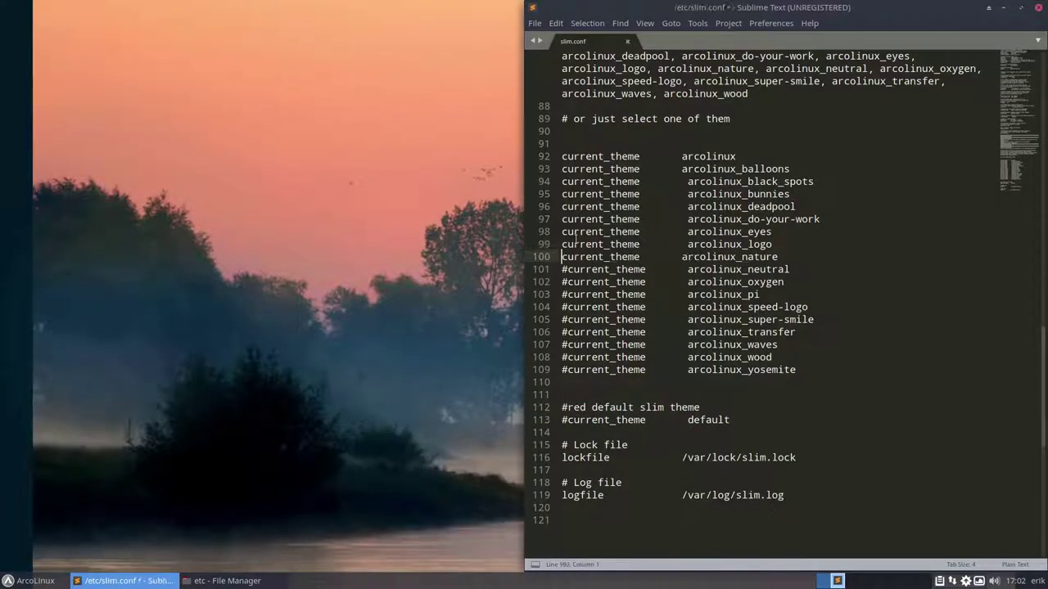
pyautogui.hotkey('ctrl', 's')
pyautogui.write('******')
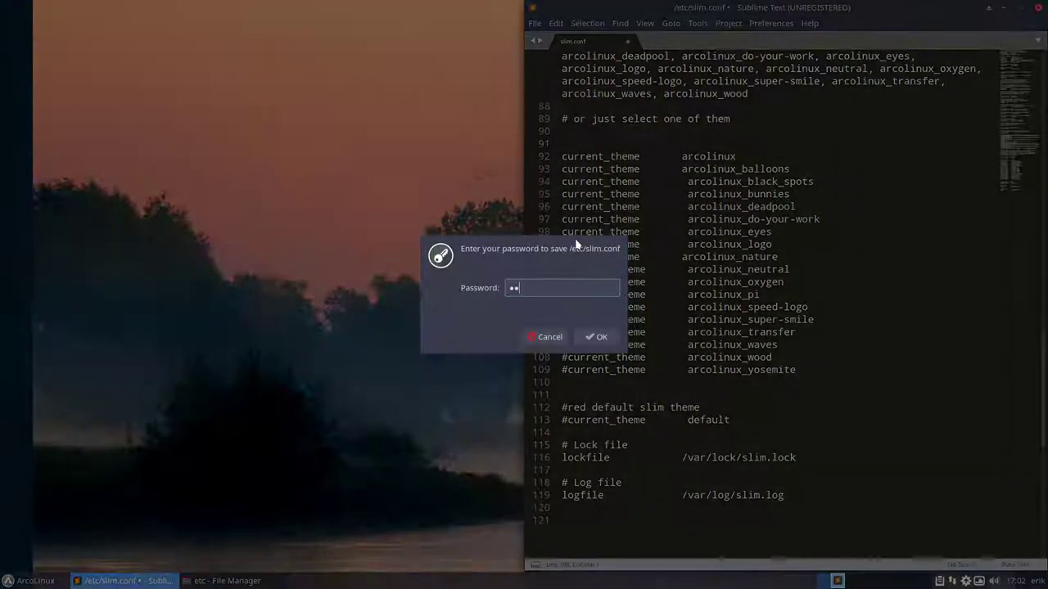
pyautogui.press('Return')
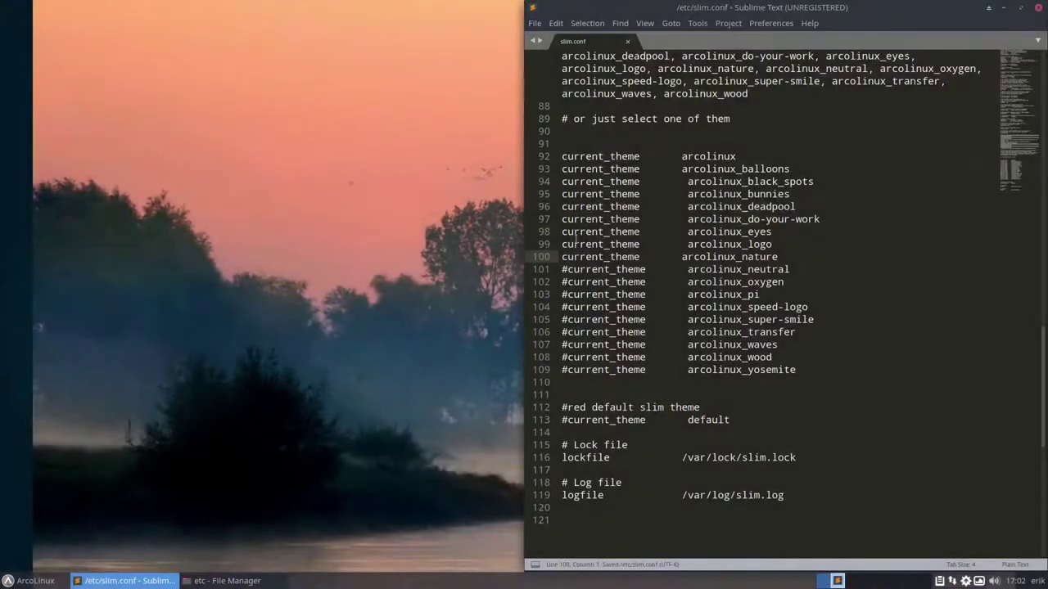
pyautogui.hotkey('ctrl', 'alt', 'l')
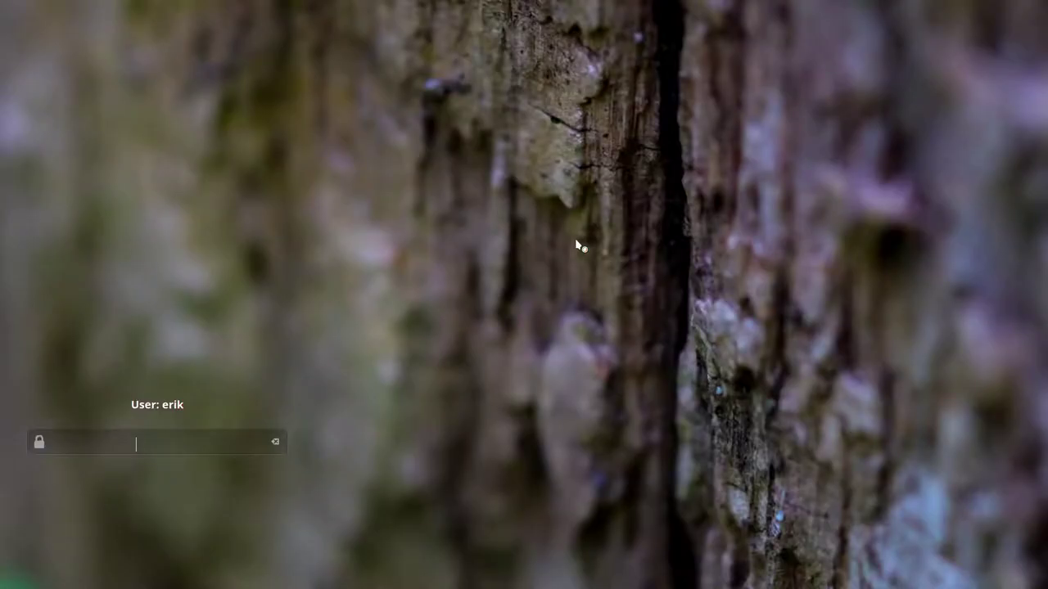
pyautogui.write('****')
pyautogui.press('Return')
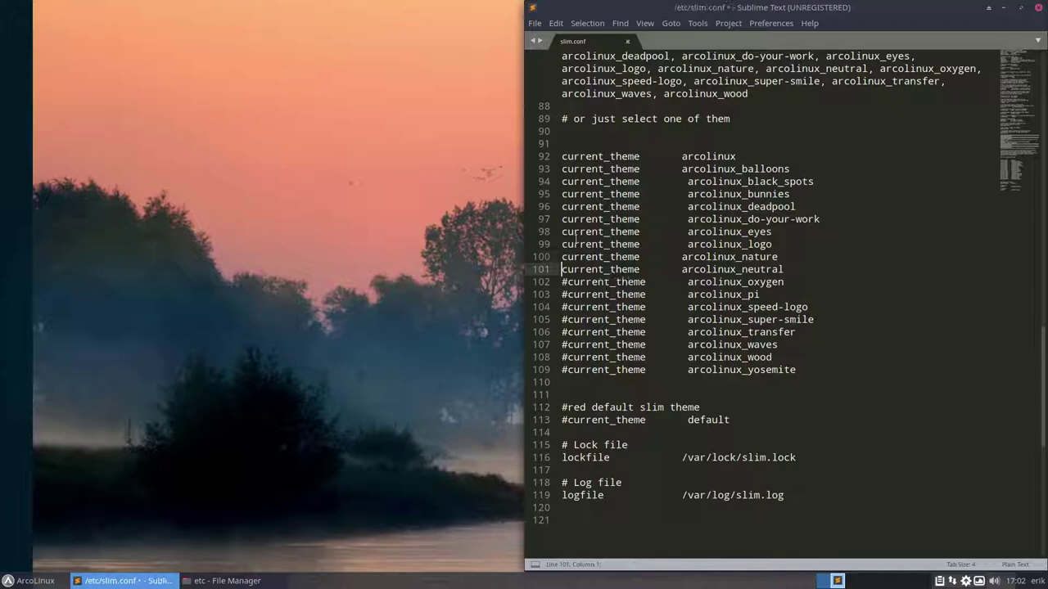
# Save slim.conf with the password, then lock and unlock the screen to preview the neutral theme.
pyautogui.hotkey('ctrl', 's')
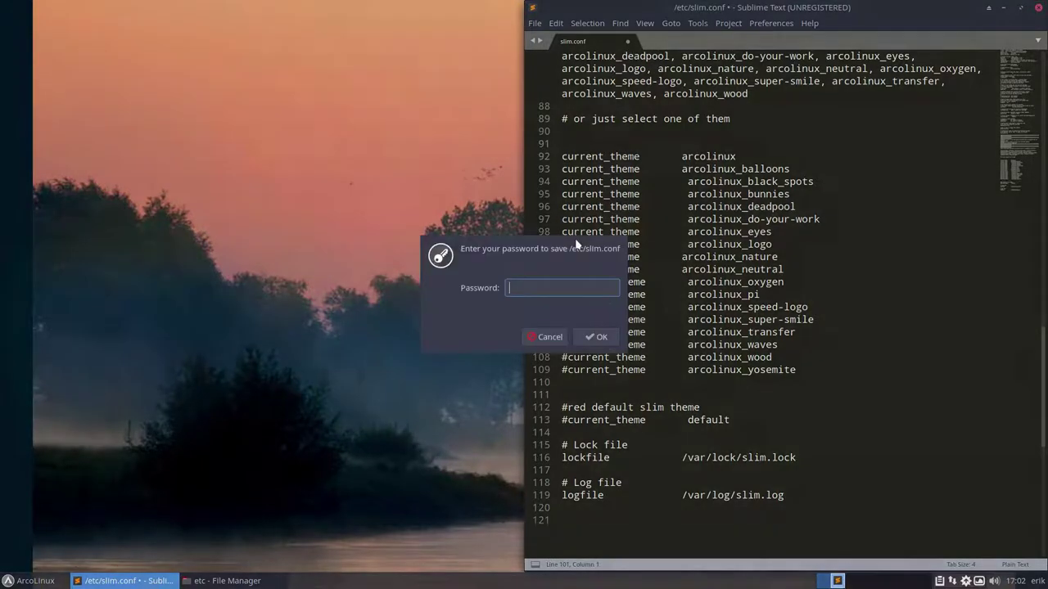
pyautogui.write('****')
pyautogui.press('Return')
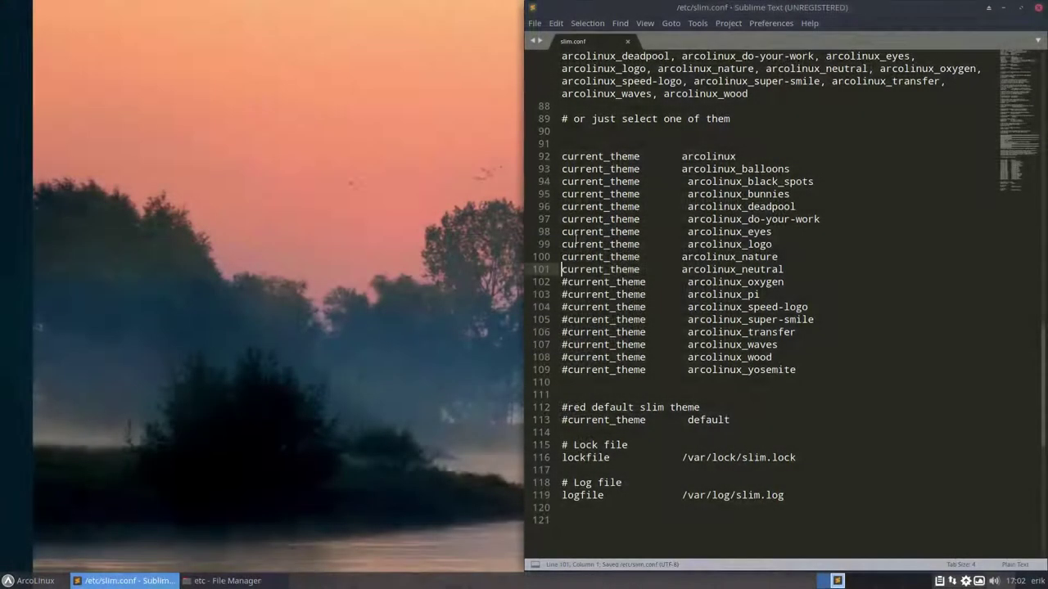
pyautogui.hotkey('ctrl', 'alt', 'l')
pyautogui.write('****')
pyautogui.press('Return')
# Uncomment the arcolinux_oxygen current_theme line and save the file with the password.
pyautogui.press('Down')
pyautogui.press('Delete')
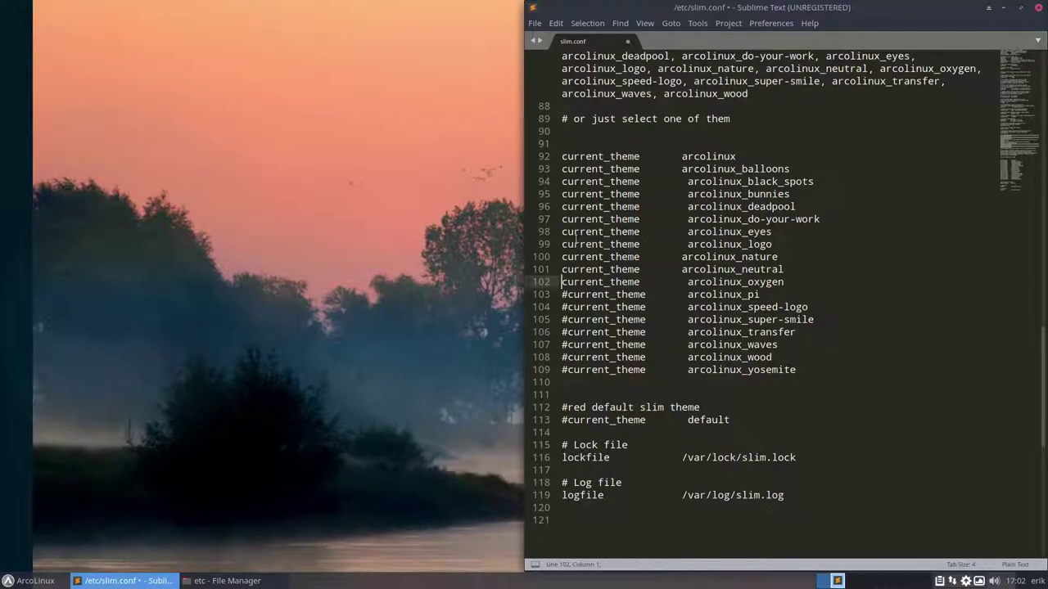
pyautogui.hotkey('ctrl', 's')
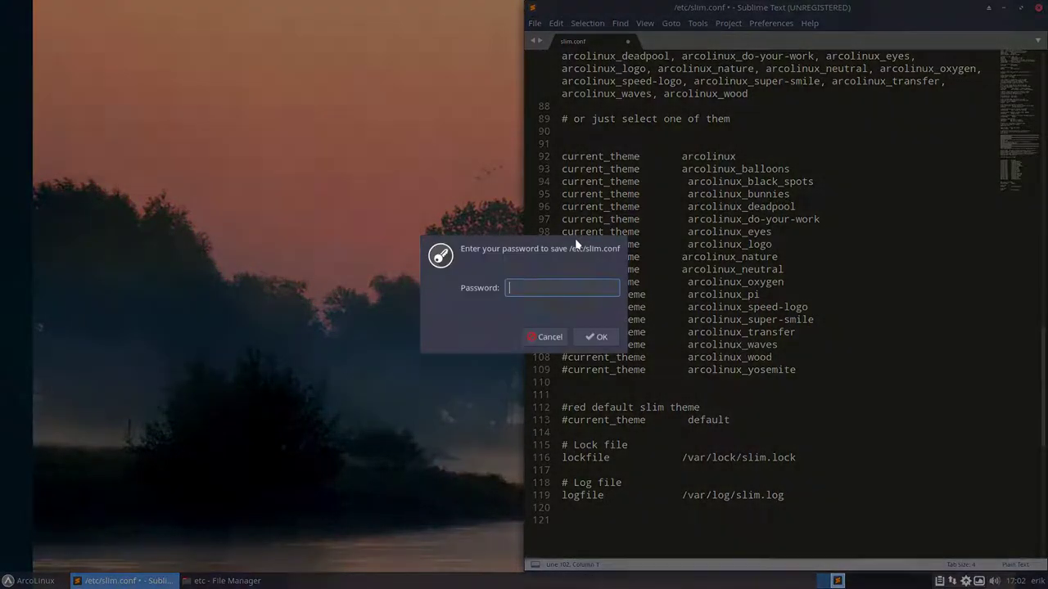
pyautogui.write('***')
pyautogui.press('Return')
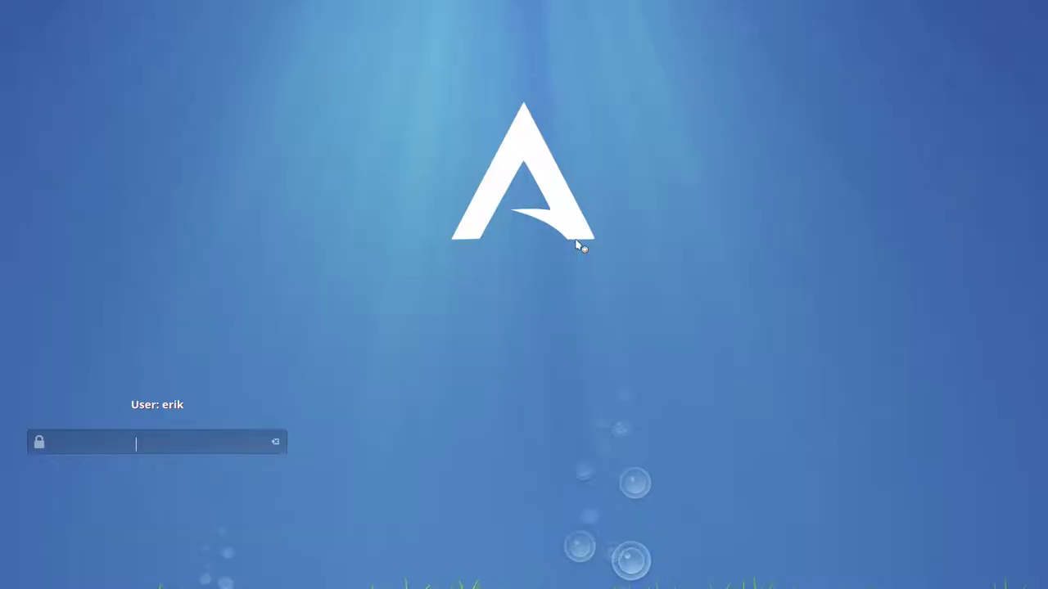
pyautogui.write('**')
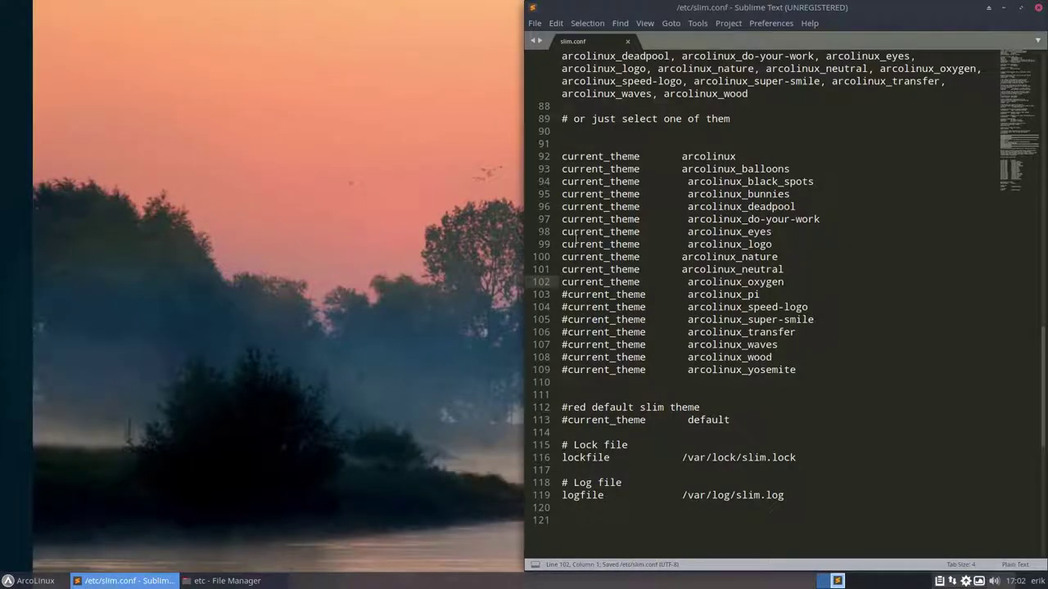
# Uncomment the arcolinux_pi current_theme line and save with the password.
pyautogui.press('Down')
pyautogui.press('Delete')
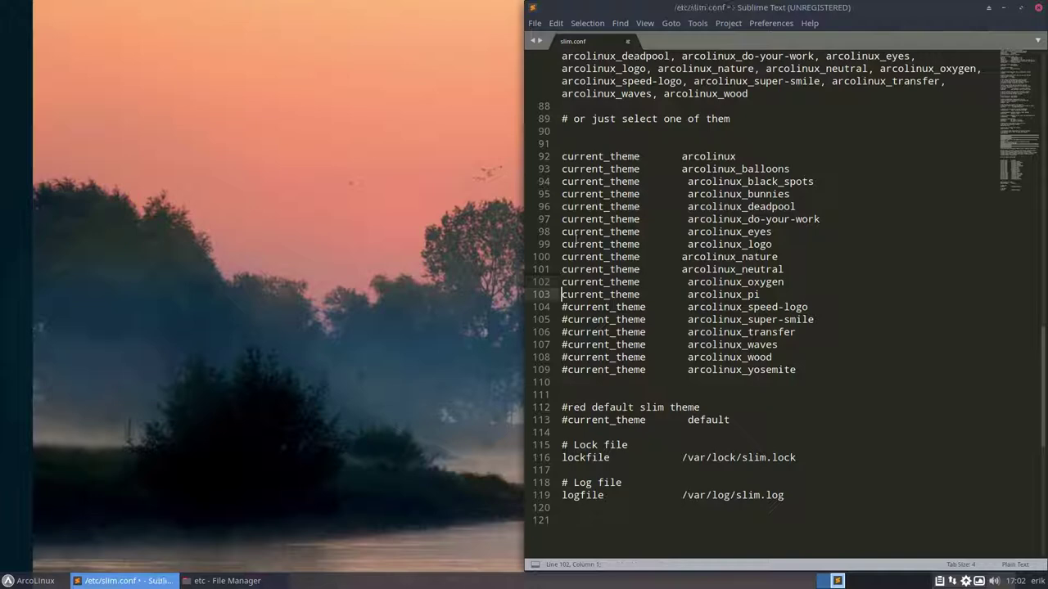
pyautogui.hotkey('ctrl', 's')
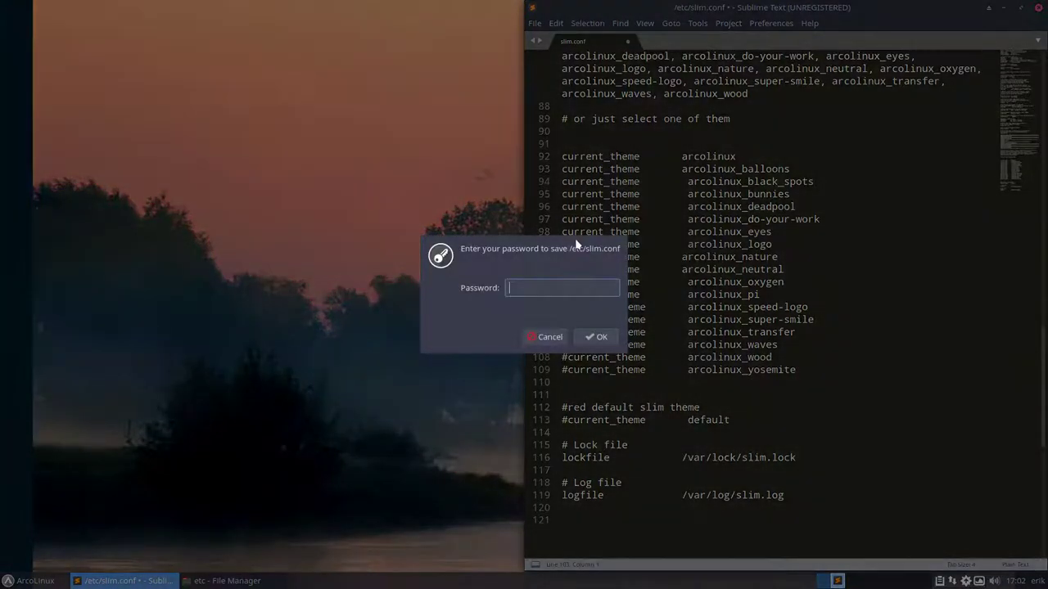
pyautogui.write('*****')
pyautogui.press('Return')
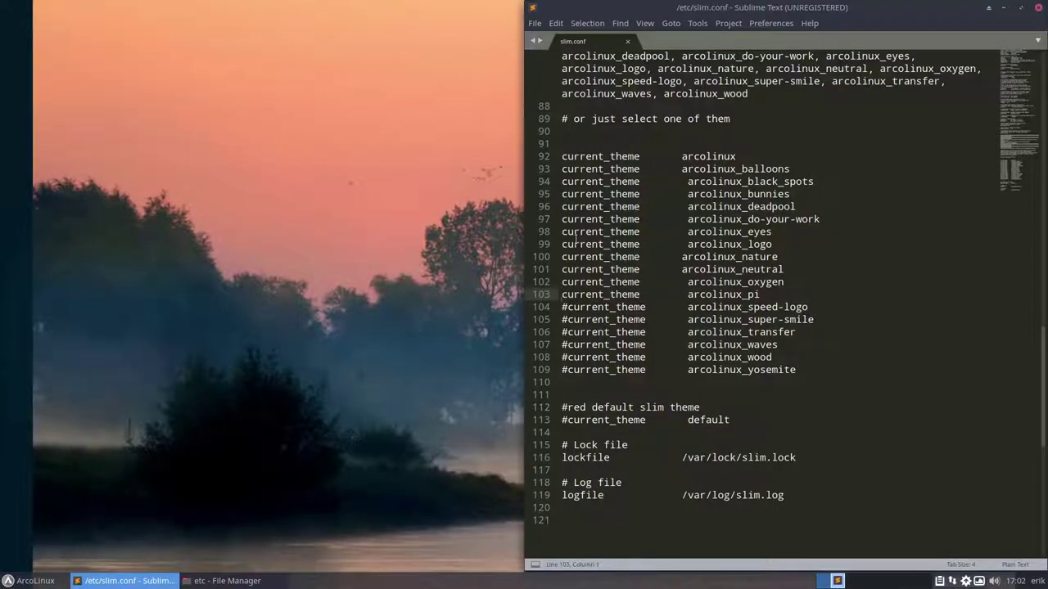
# Uncomment the arcolinux_speed-logo line, save, and unlock after previewing its lock screen.
pyautogui.press('Down')
pyautogui.press('Delete')
pyautogui.hotkey('ctrl', 's')
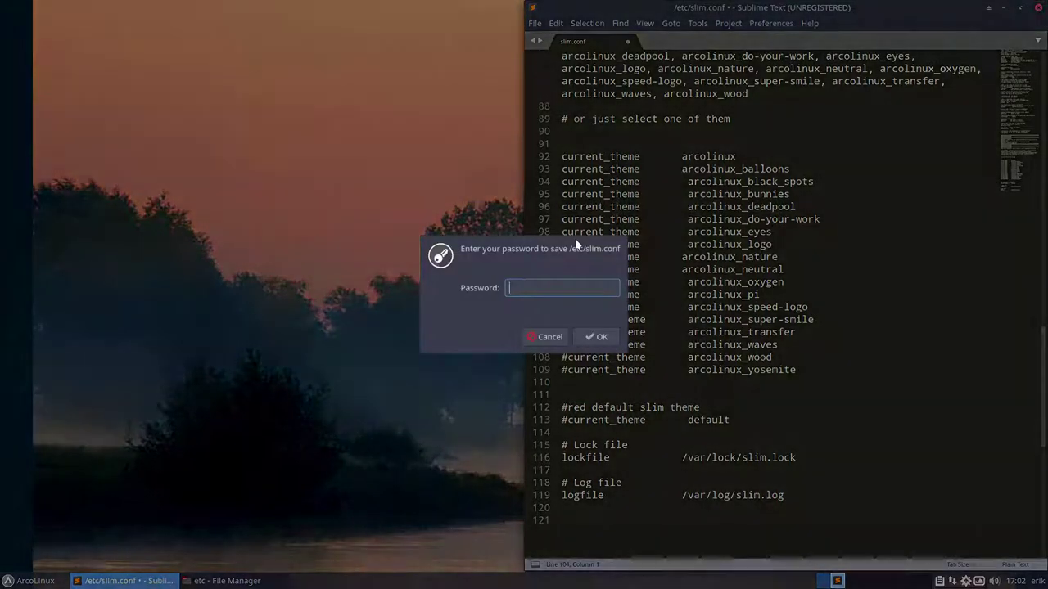
pyautogui.write('*****')
pyautogui.press('Return')
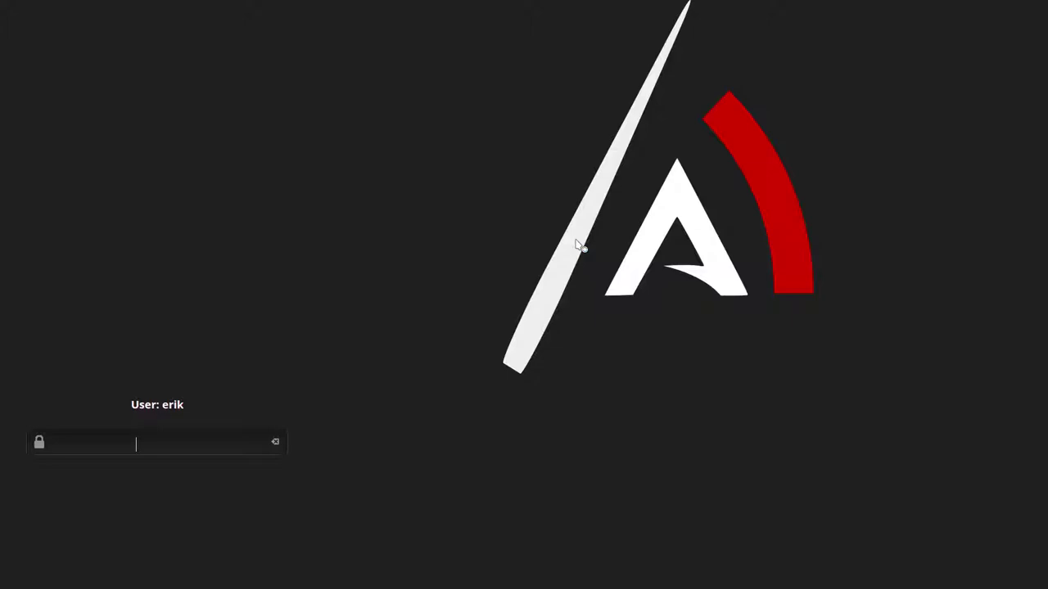
pyautogui.write('****')
pyautogui.press('Return')
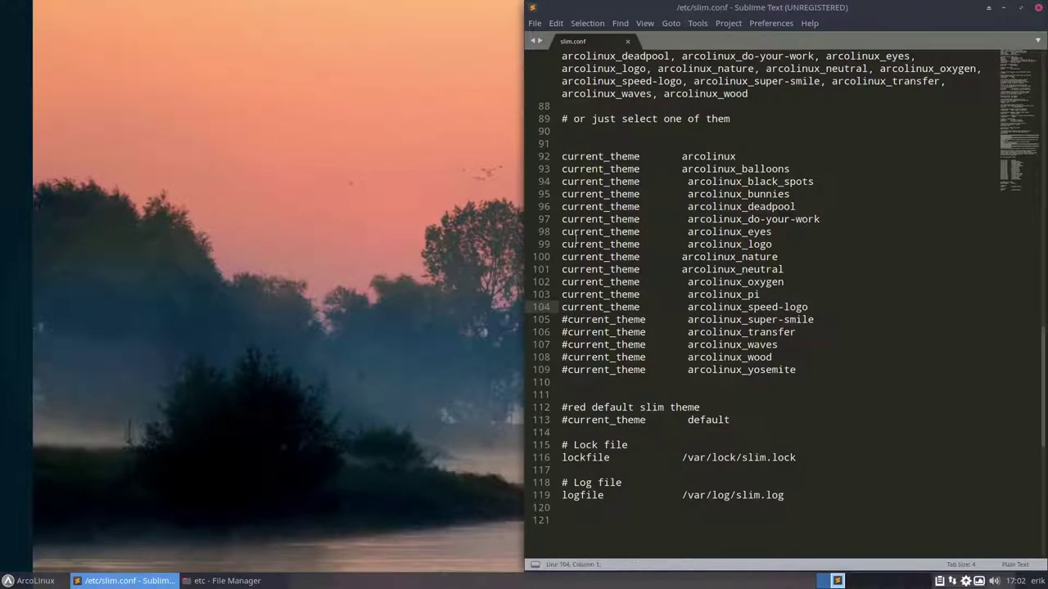
# Uncomment the arcolinux_super-smile current_theme line and save with the password.
pyautogui.press('Down')
pyautogui.press('Delete')
pyautogui.hotkey('ctrl', 's')
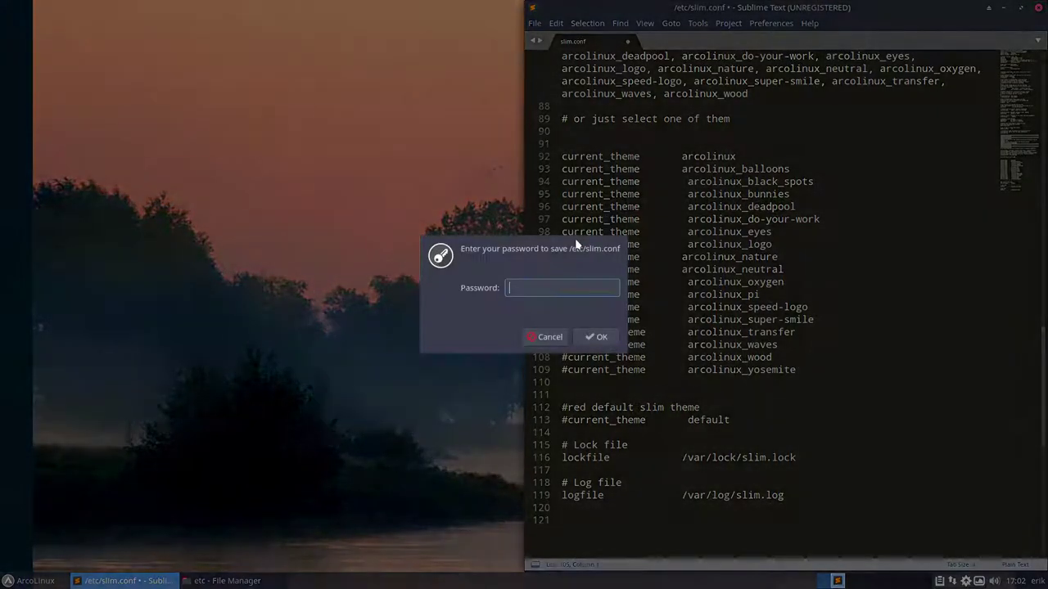
pyautogui.write('****')
pyautogui.press('Return')
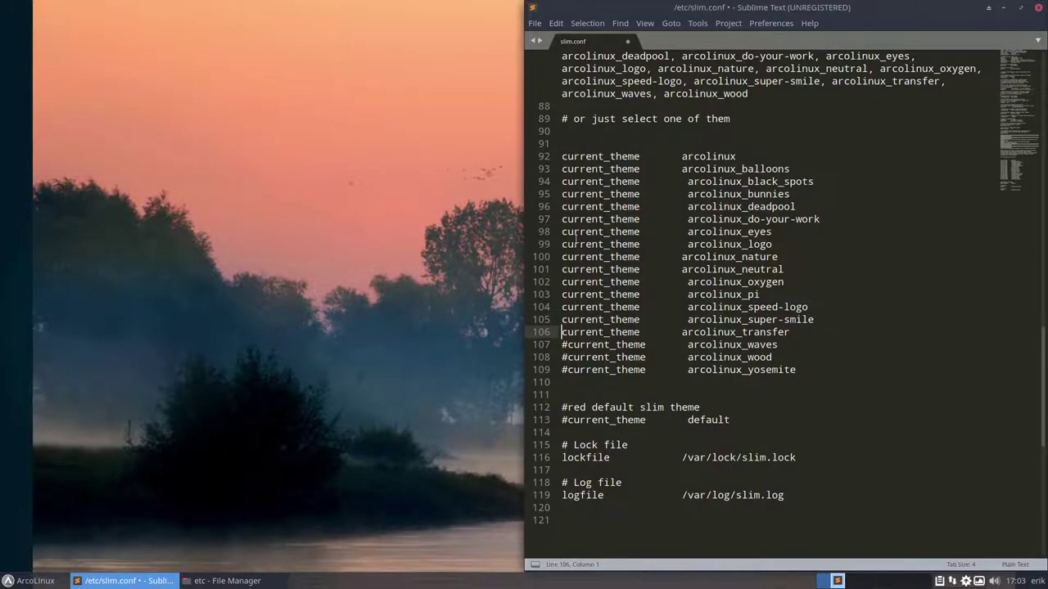
# Save the transfer change, then remove the arcolinux_transfer line and save again.
pyautogui.hotkey('ctrl', 's')
pyautogui.write('***')
pyautogui.press('Return')
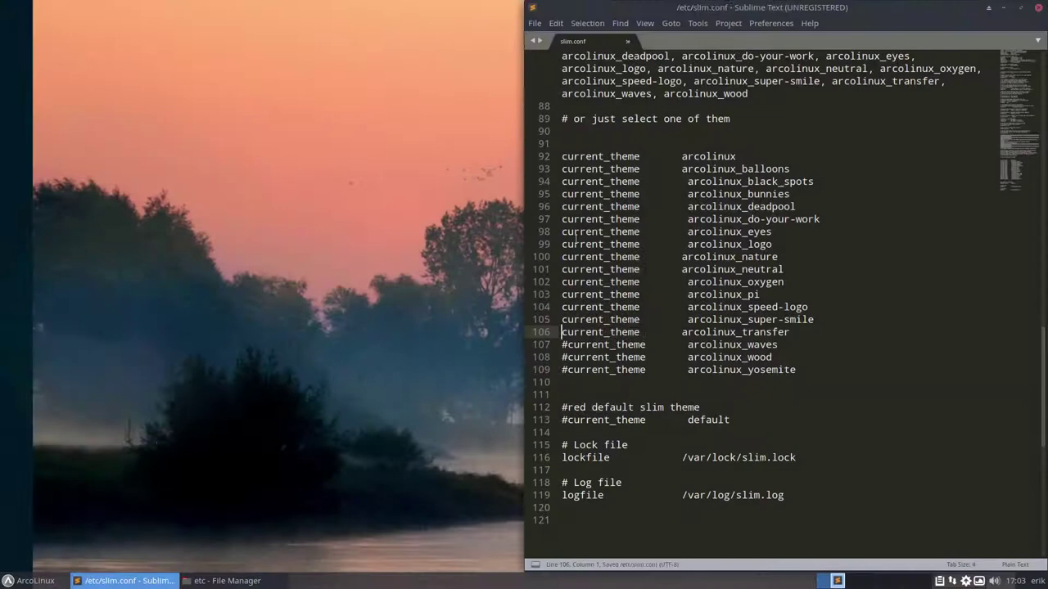
pyautogui.hotkey('shift', 'Down')
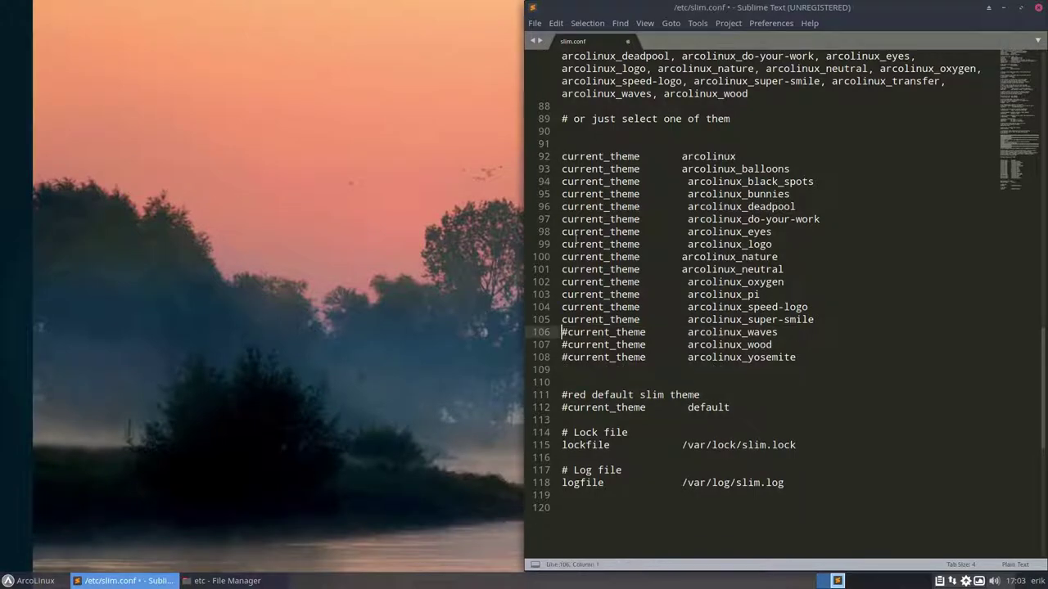
pyautogui.hotkey('ctrl', 's')
pyautogui.write('****')
pyautogui.press('Return')
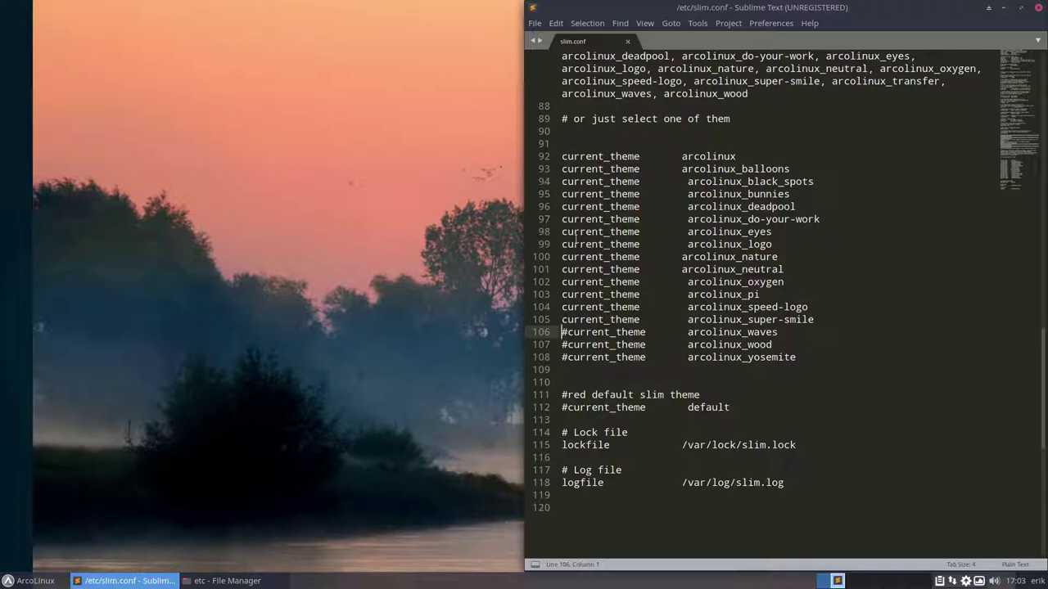
# Uncomment the arcolinux_waves current_theme line and save with the password.
pyautogui.press('Delete')
pyautogui.hotkey('ctrl', 's')
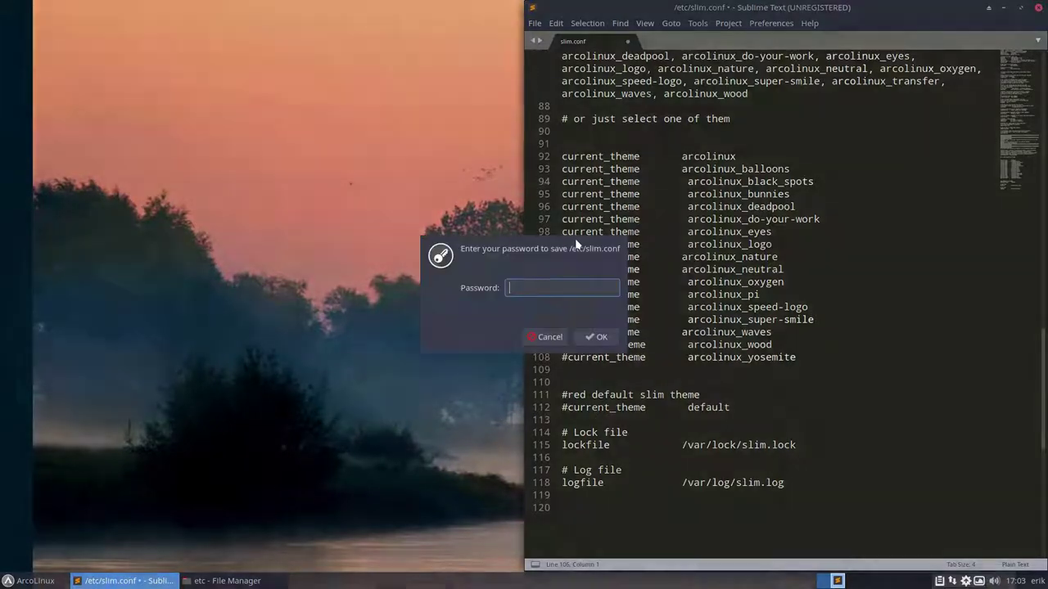
pyautogui.write('****')
pyautogui.press('Return')
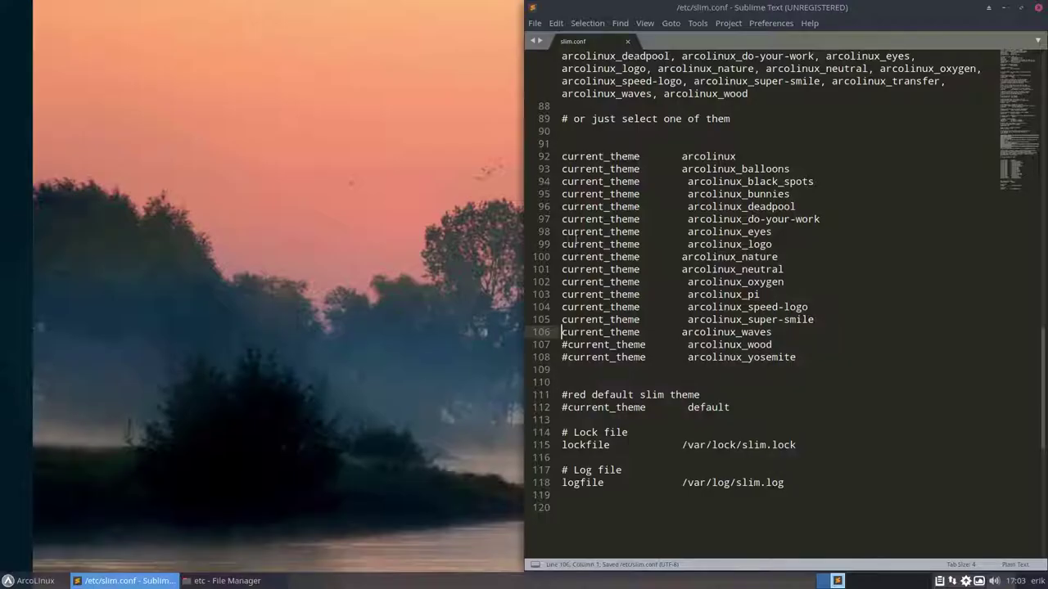
# Uncomment the arcolinux_wood line, save it, and preview the wood lock screen.
pyautogui.press('Down')
pyautogui.press('Delete')
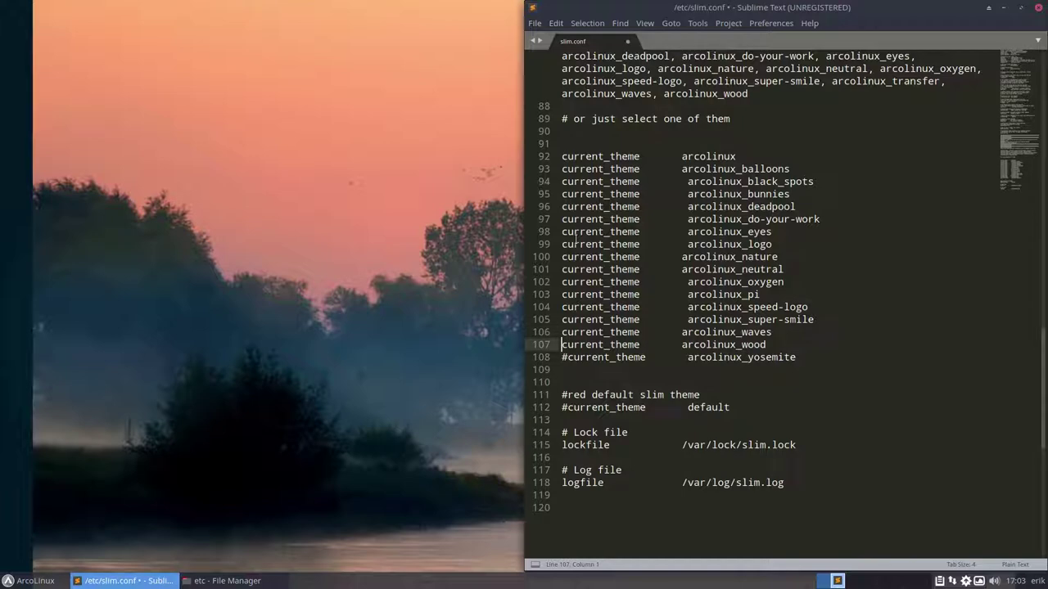
pyautogui.write('s')
pyautogui.press('BackSpace')
pyautogui.hotkey('ctrl', 's')
pyautogui.write('••••')
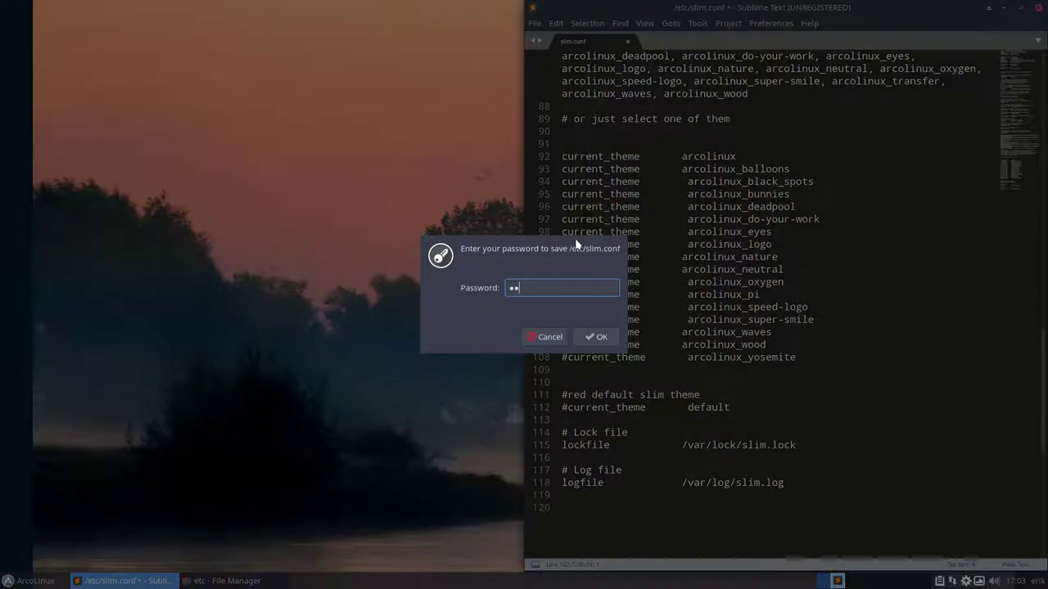
pyautogui.press('Return')
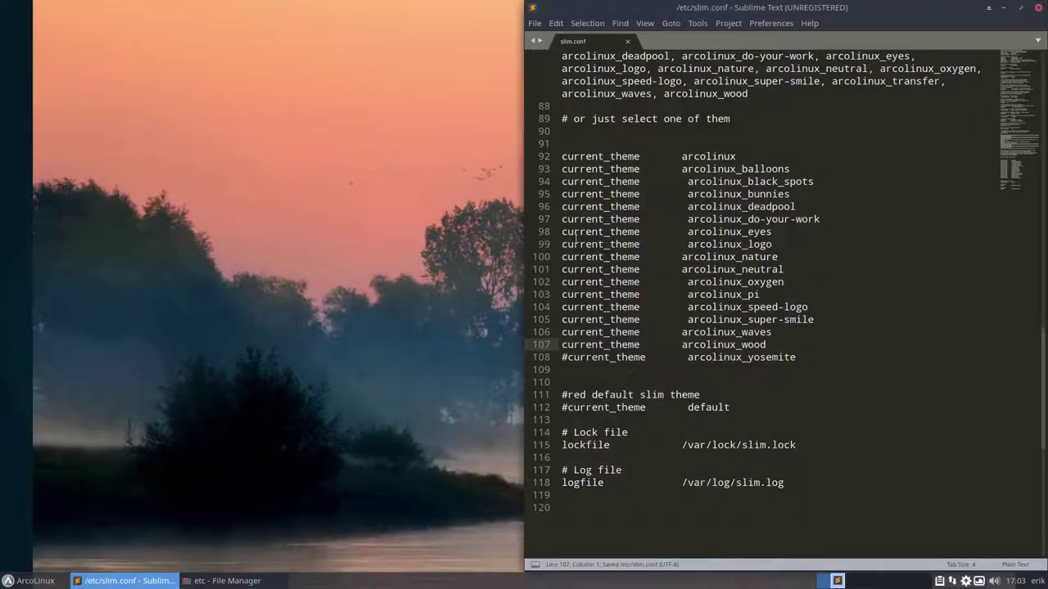
pyautogui.hotkey('ctrl', 'alt', 'l')
pyautogui.write('••••')
pyautogui.press('Return')
# Uncomment the arcolinux_yosemite current_theme line and save with the password.
pyautogui.press('Down')
pyautogui.press('Delete')
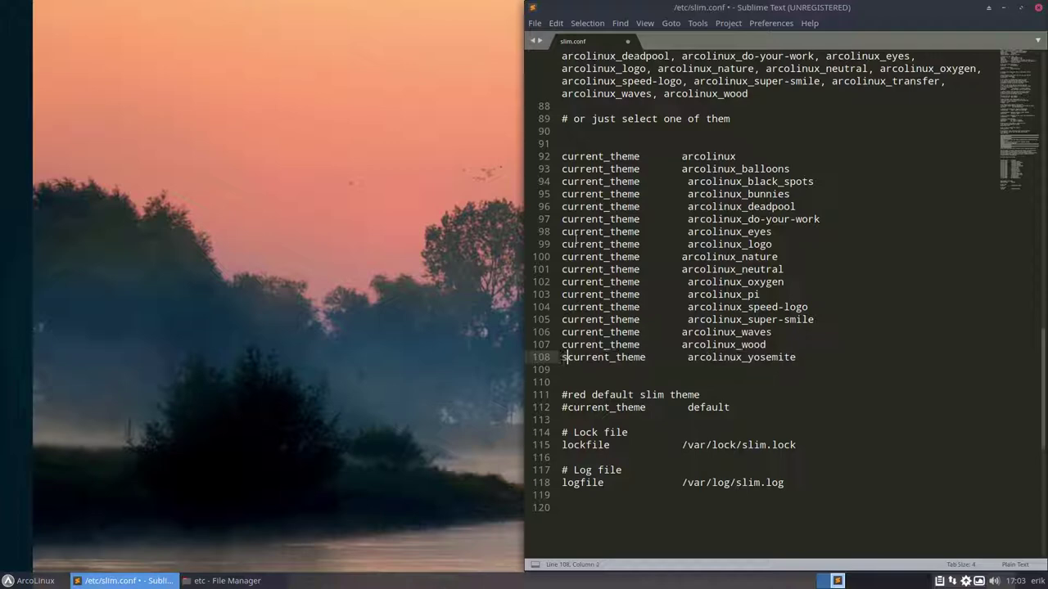
pyautogui.hotkey('ctrl', 's')
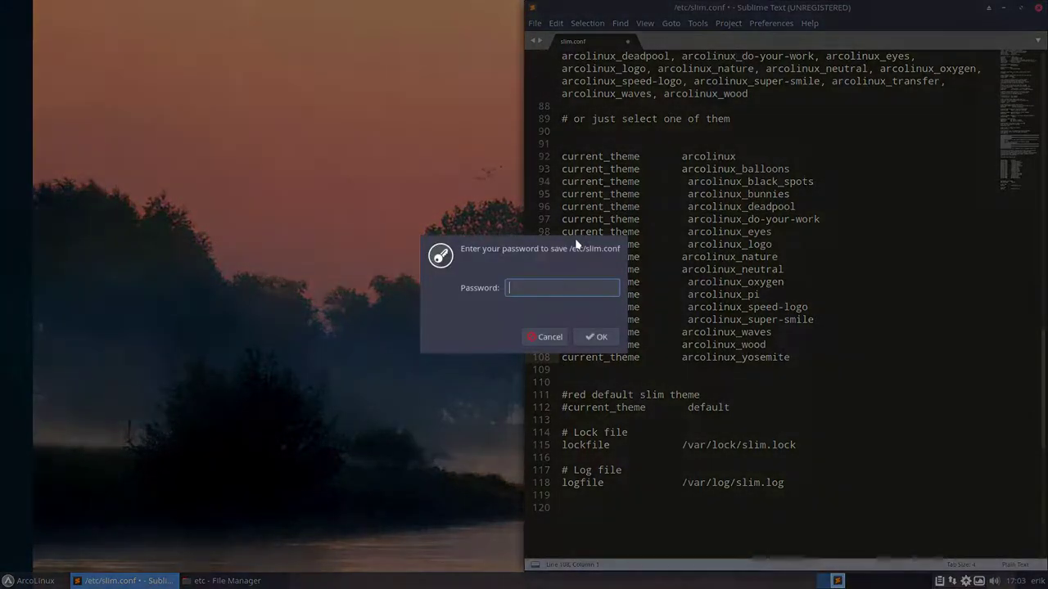
pyautogui.write('•••••')
pyautogui.press('Return')
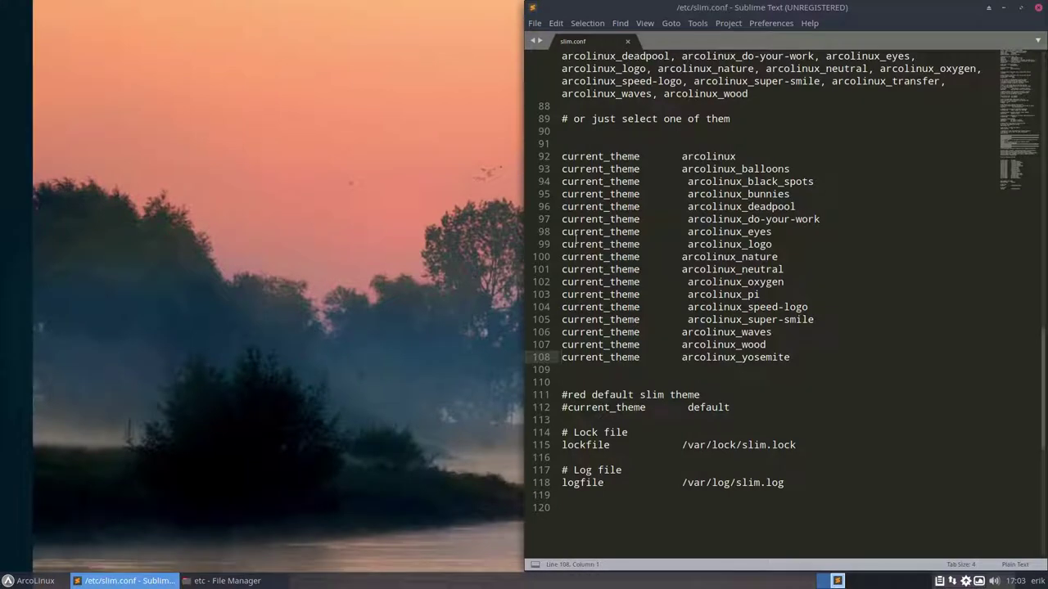
# Highlight the now-active yosemite, waves, pi and balloons theme lines in slim.conf.
pyautogui.moveTo(791, 356); pyautogui.dragTo(522, 358)
pyautogui.moveTo(772, 332); pyautogui.dragTo(547, 331)
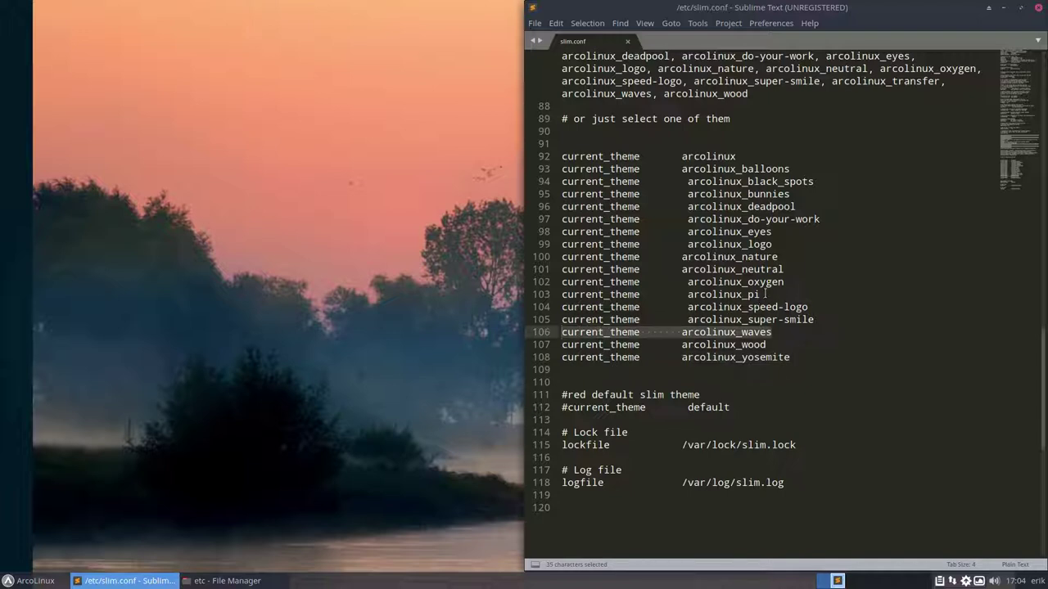
pyautogui.moveTo(763, 295); pyautogui.dragTo(561, 302)
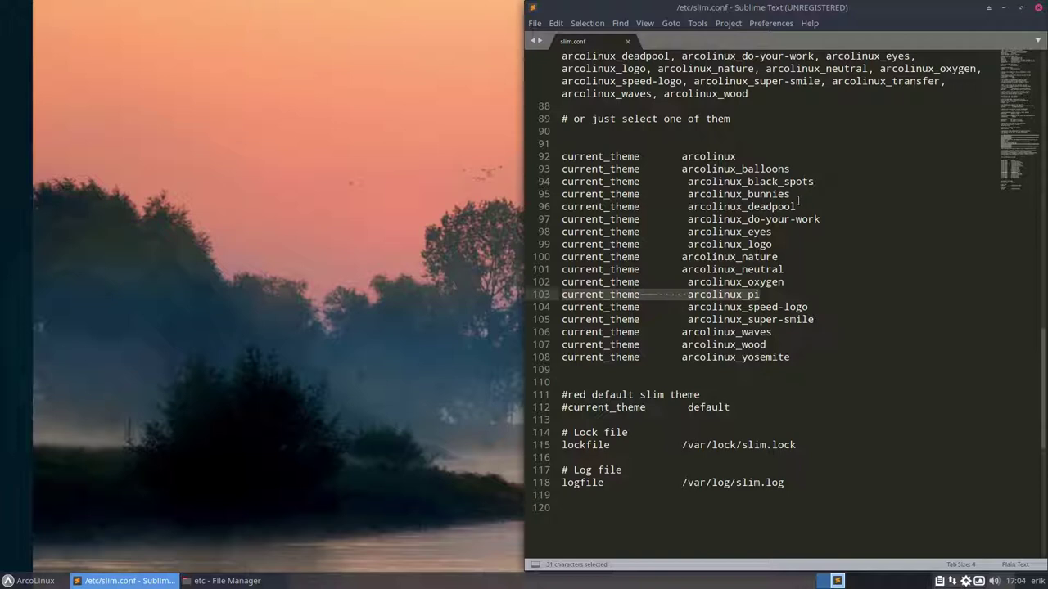
pyautogui.moveTo(792, 168); pyautogui.dragTo(555, 168)
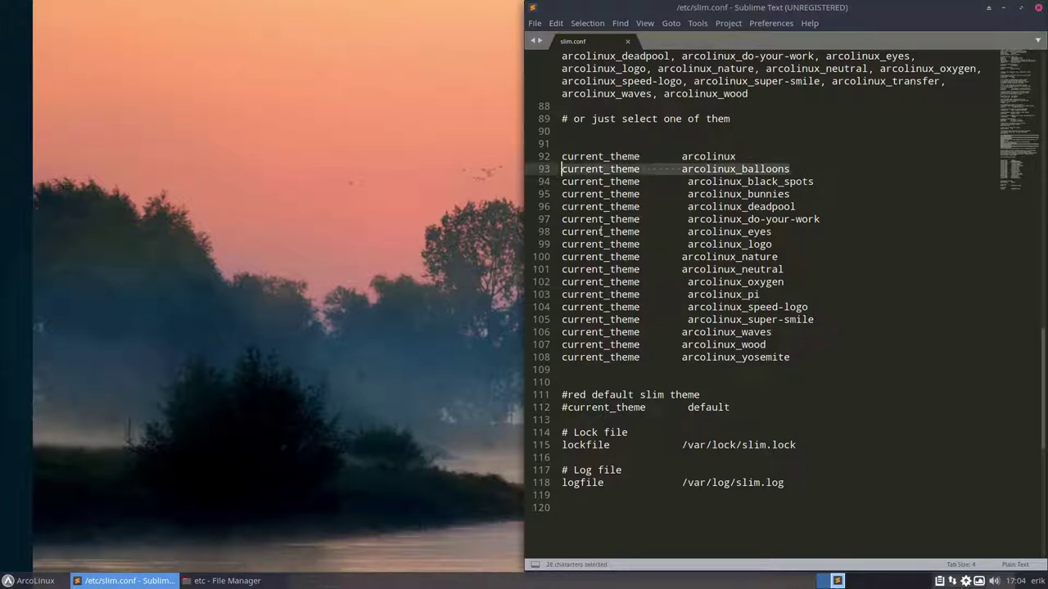